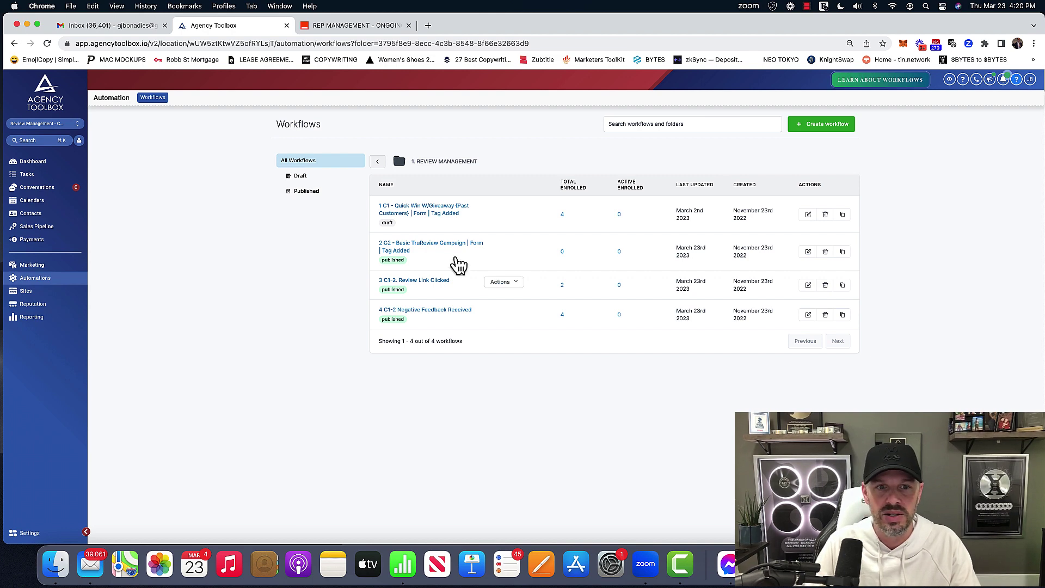
pyautogui.moveTo(430, 212)
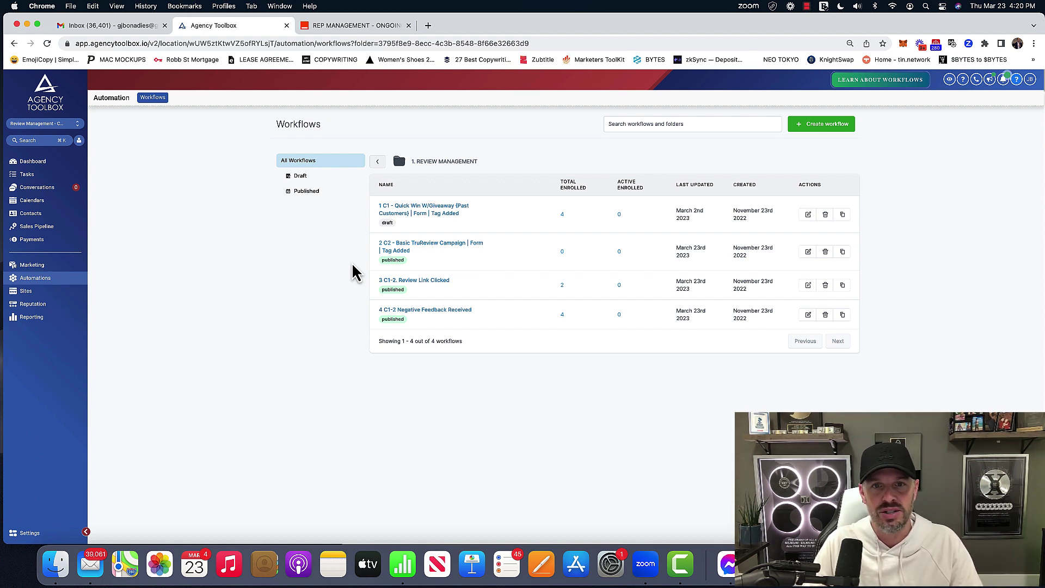
pyautogui.moveTo(387, 254)
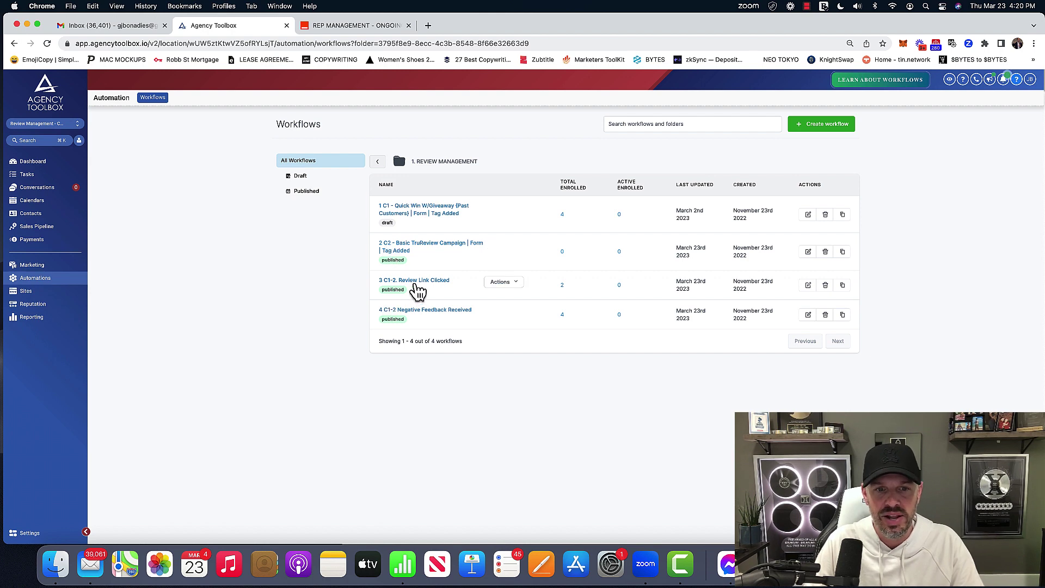
pyautogui.moveTo(420, 314)
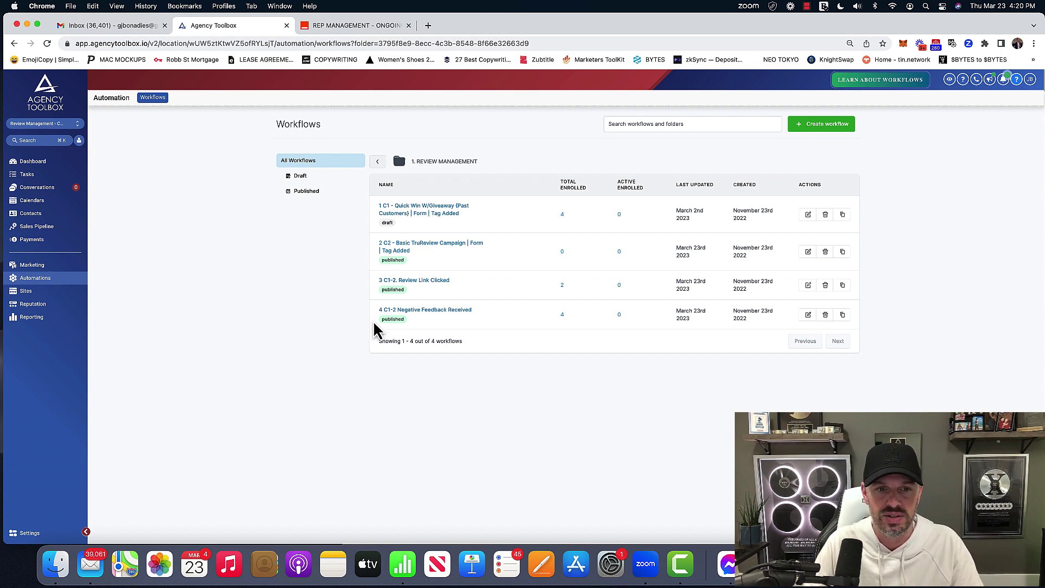
pyautogui.moveTo(443, 268)
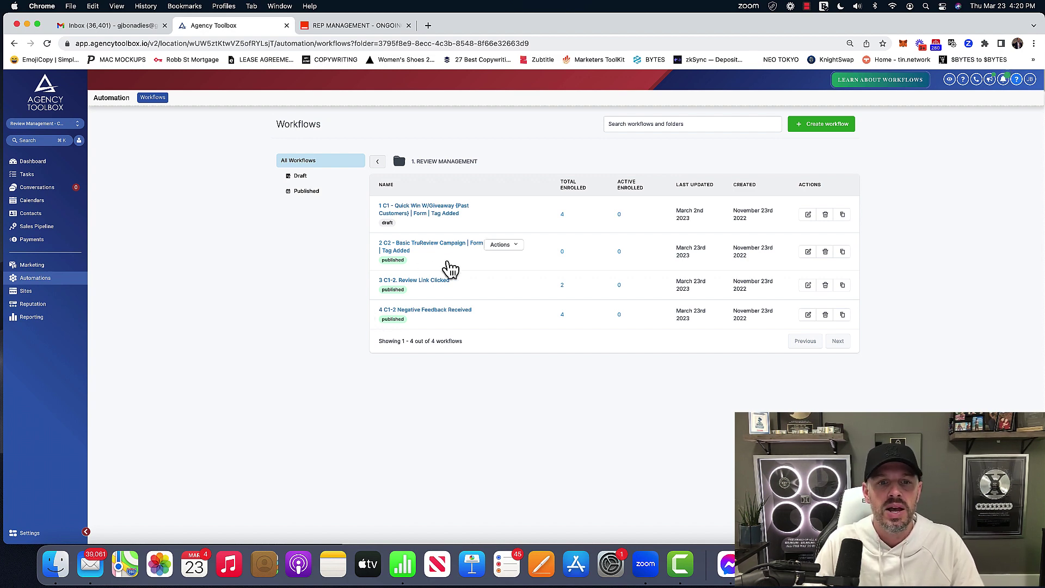
# Step: Confirm the 2 C2 Basic TruReview Campaign triggers on the request review tag, then open Contacts
pyautogui.click(401, 248)
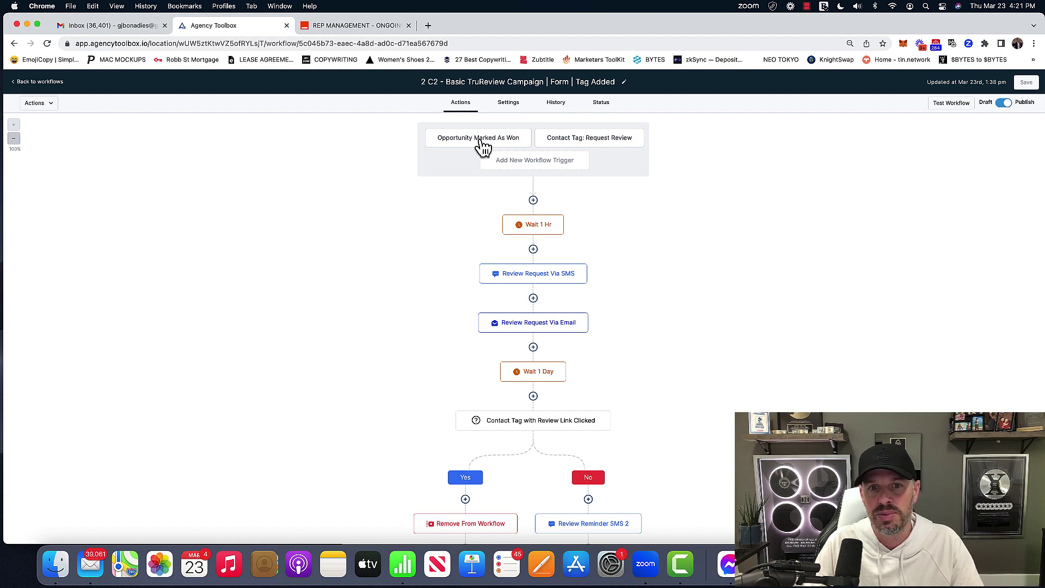
pyautogui.click(603, 143)
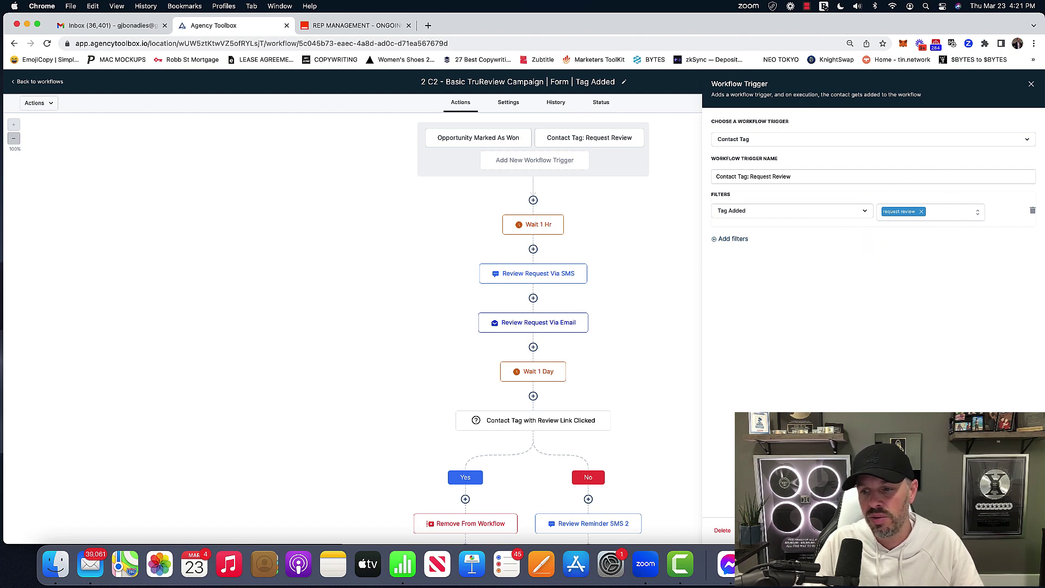
pyautogui.click(389, 218)
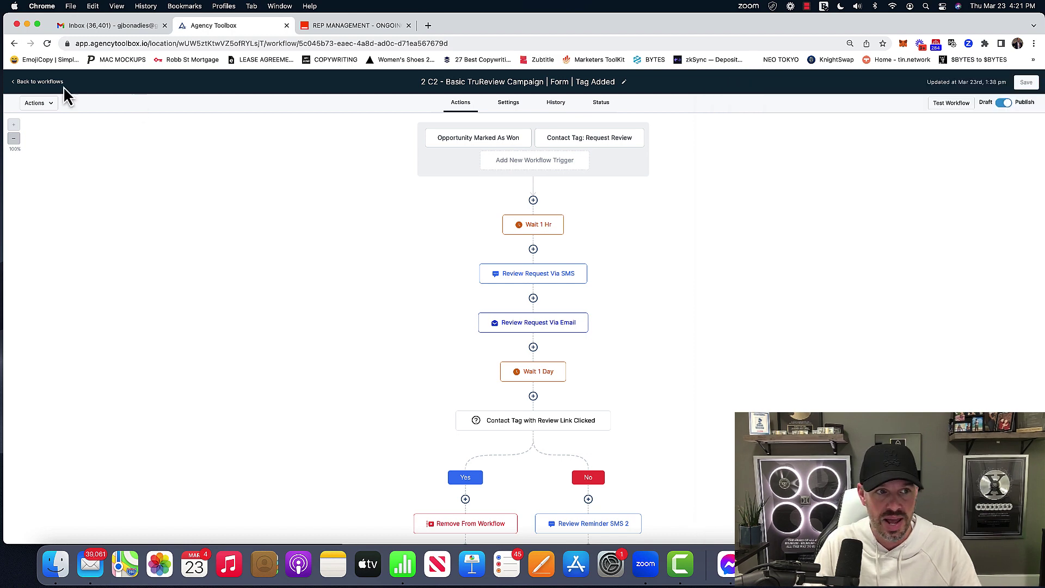
pyautogui.click(38, 82)
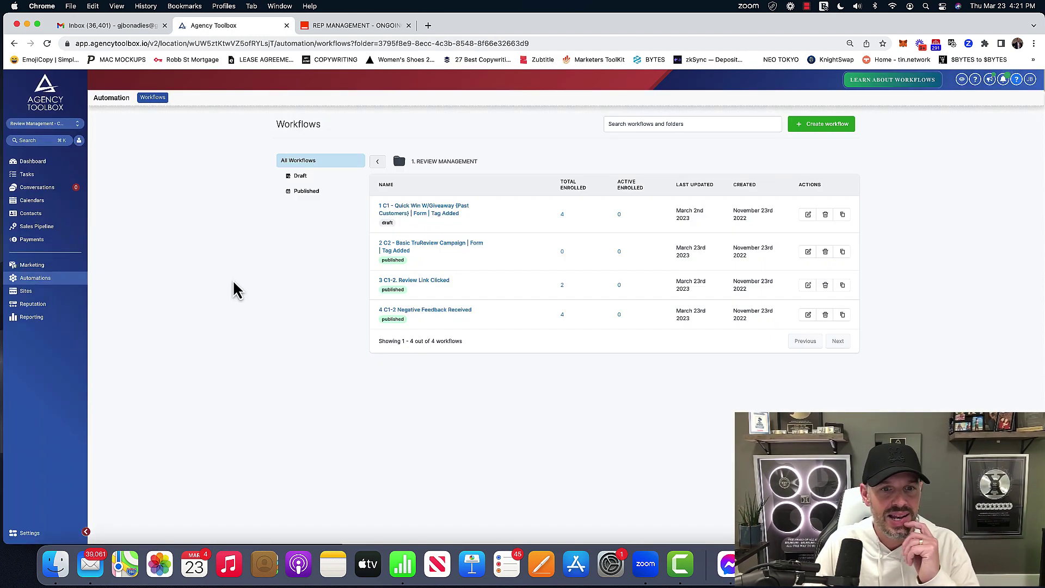
pyautogui.click(30, 215)
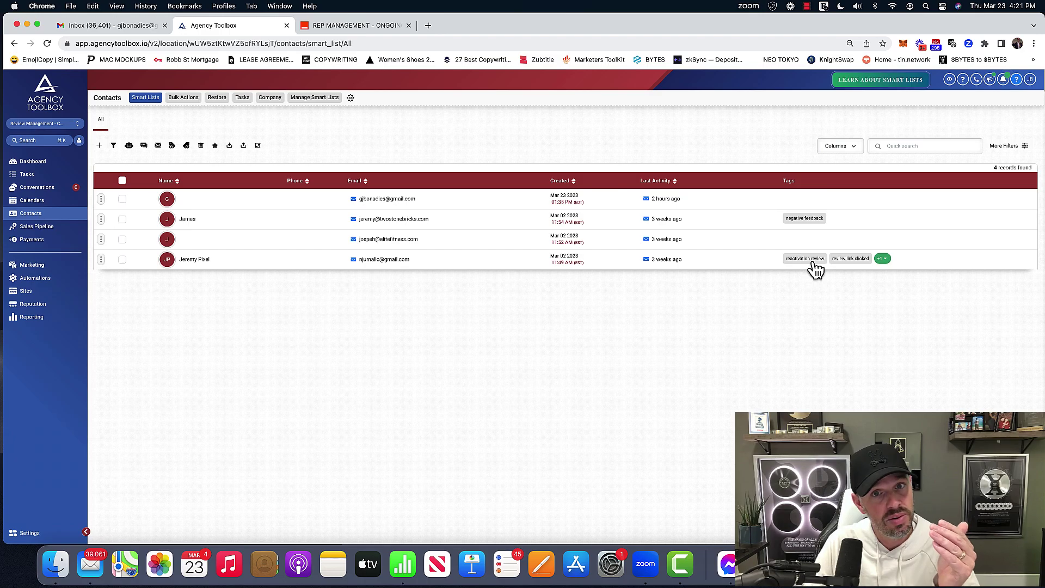
pyautogui.click(882, 260)
pyautogui.click(883, 259)
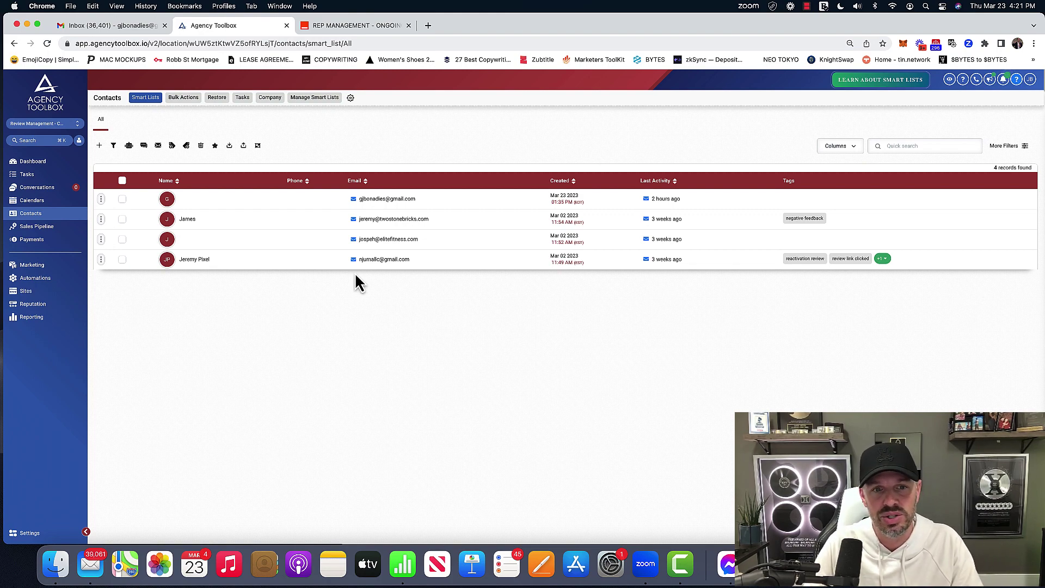
pyautogui.click(357, 26)
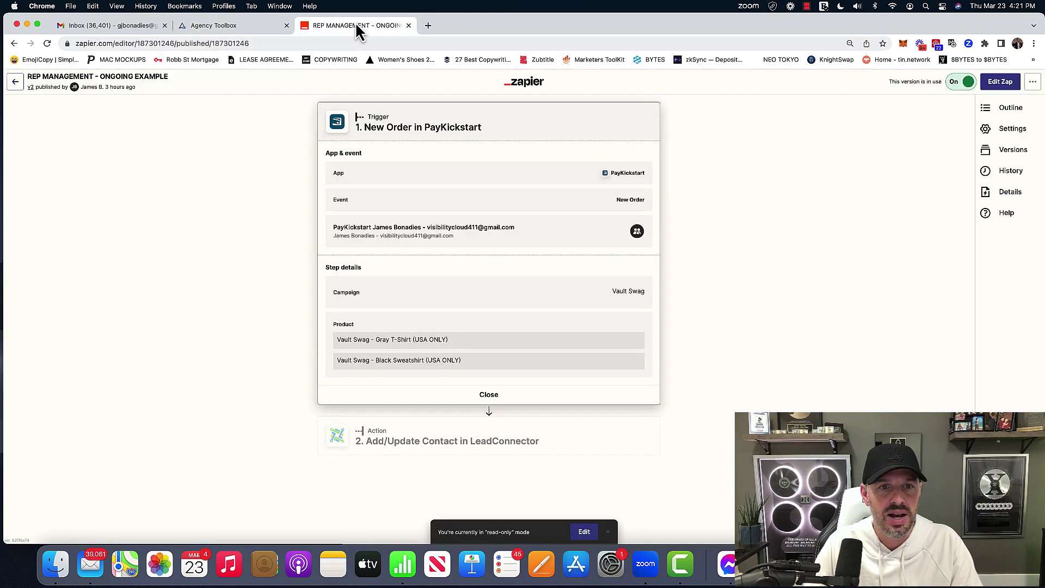
pyautogui.click(227, 25)
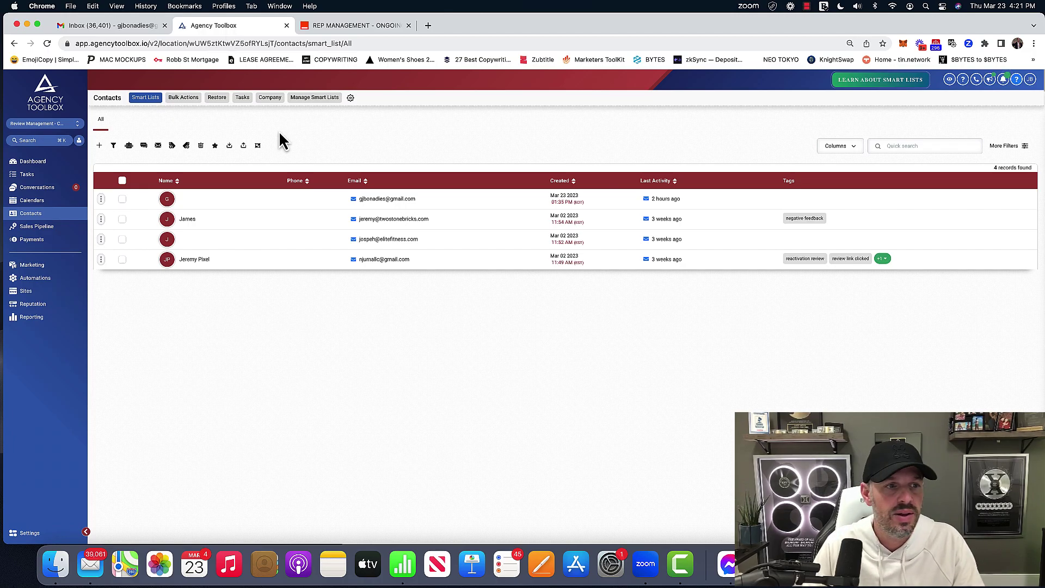
# Step: Reopen the 2 C2 Basic TruReview Campaign from 1. REVIEW MANAGEMENT and view its Request Review trigger
pyautogui.click(34, 280)
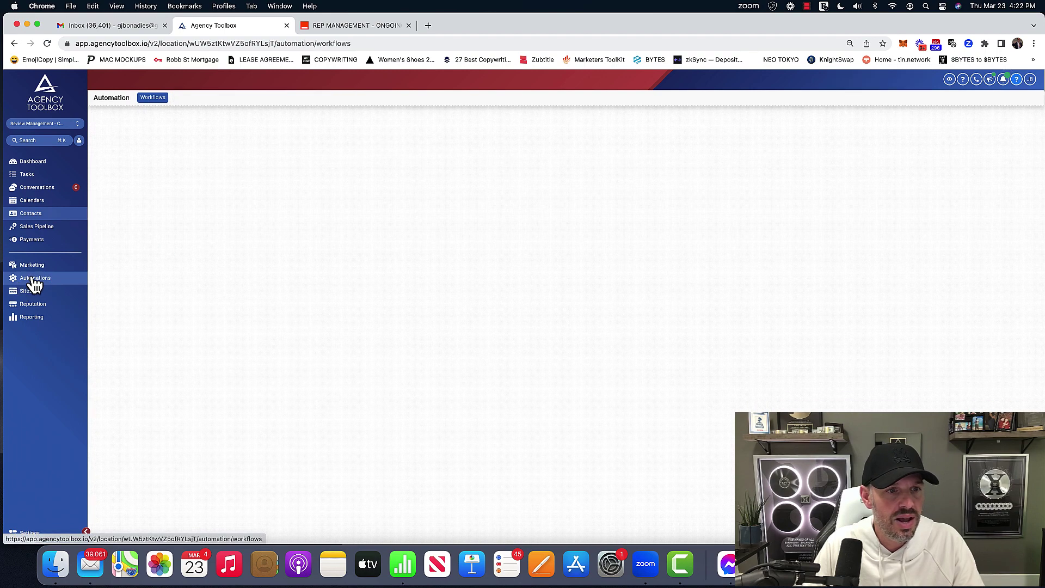
pyautogui.click(427, 192)
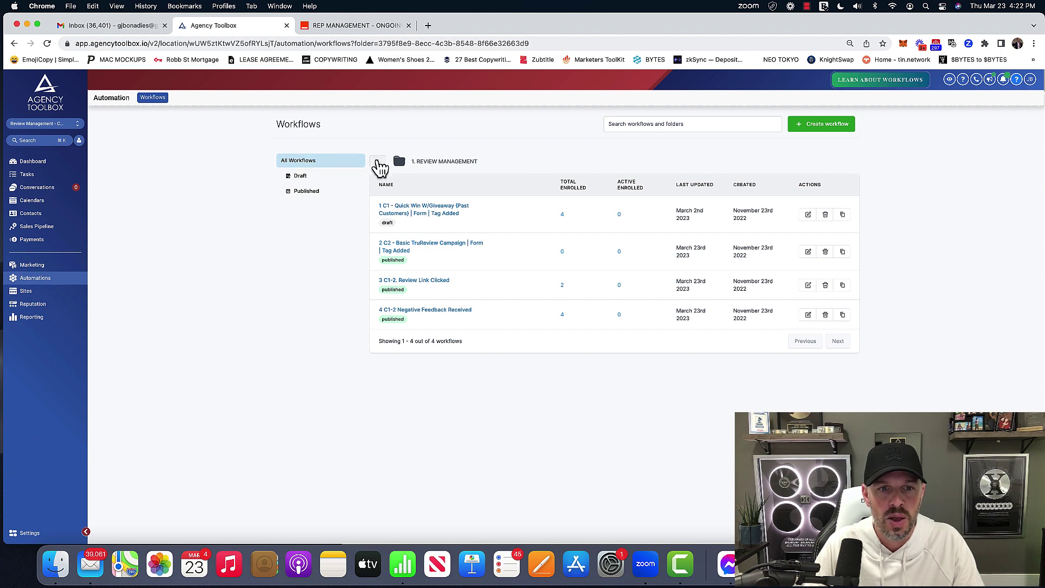
pyautogui.moveTo(422, 270)
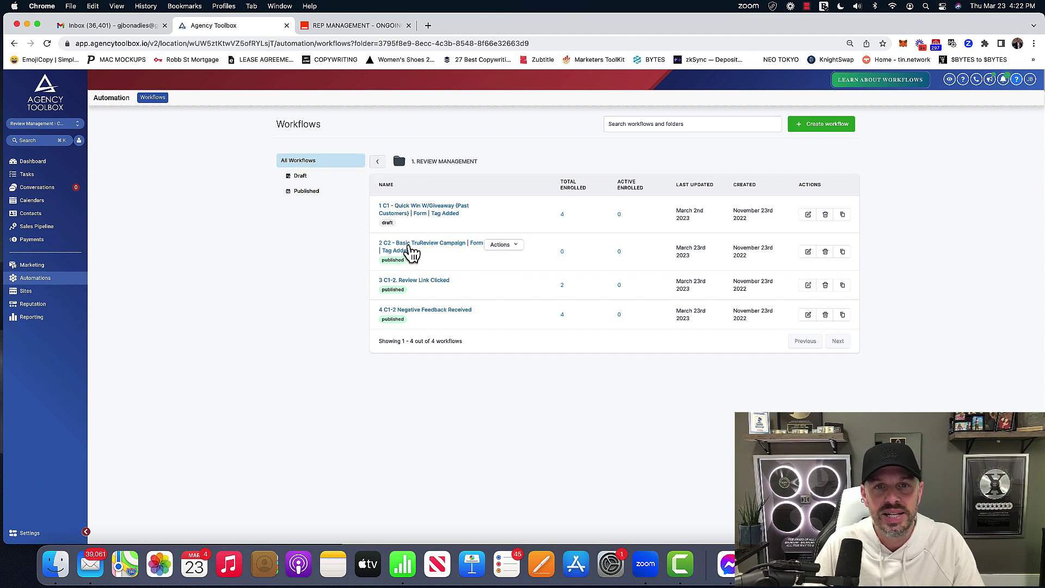
pyautogui.click(409, 247)
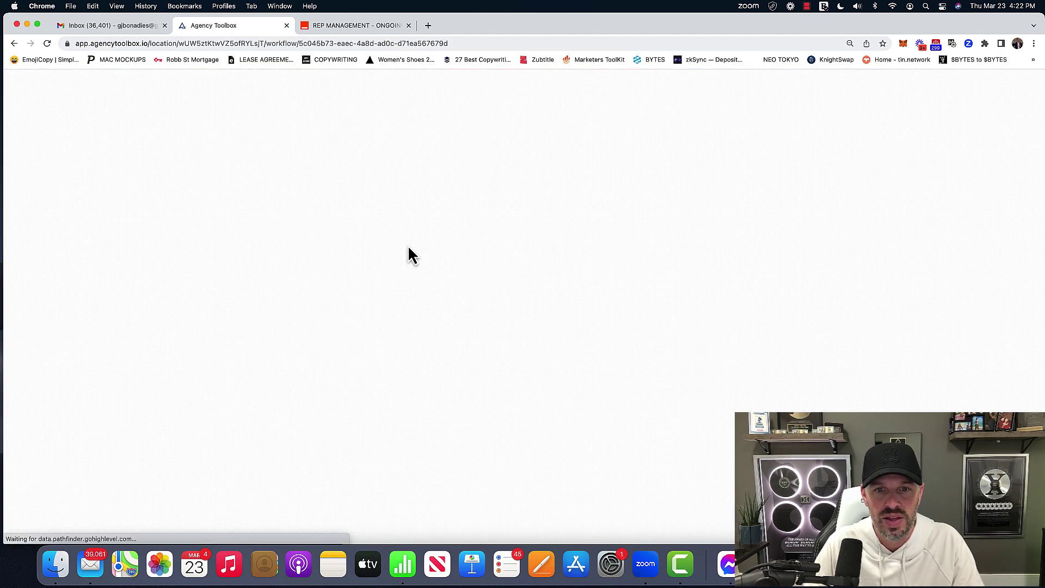
pyautogui.click(581, 139)
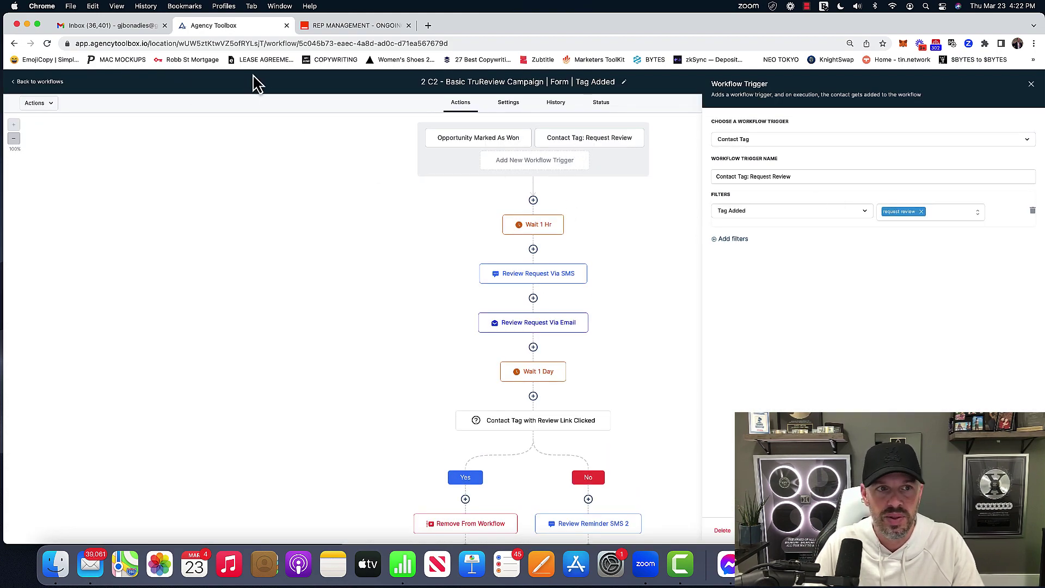
# Step: Return to the Agency Toolbox workflows list and switch over to the Zapier tab
pyautogui.click(28, 82)
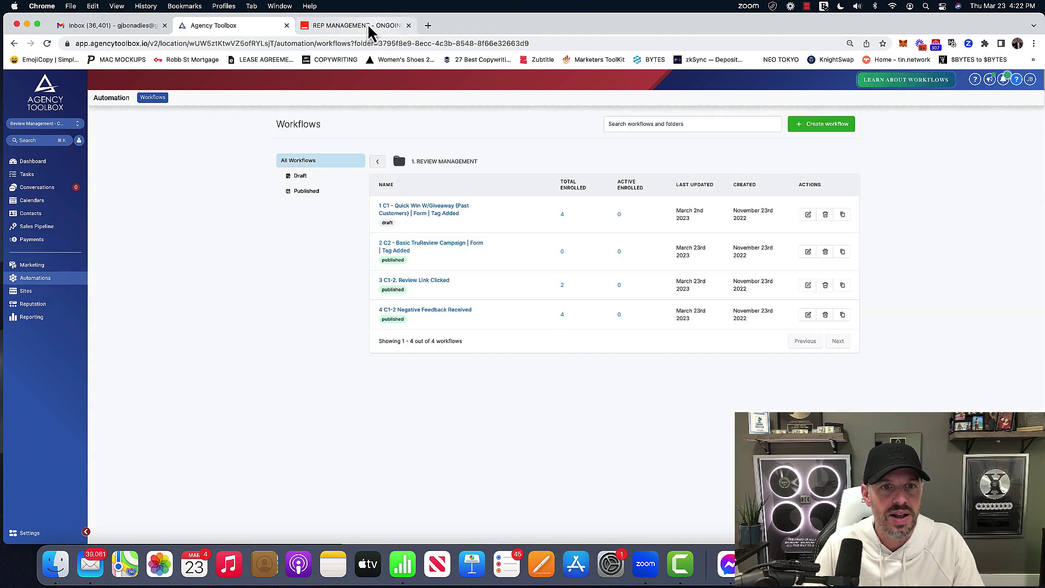
pyautogui.click(366, 27)
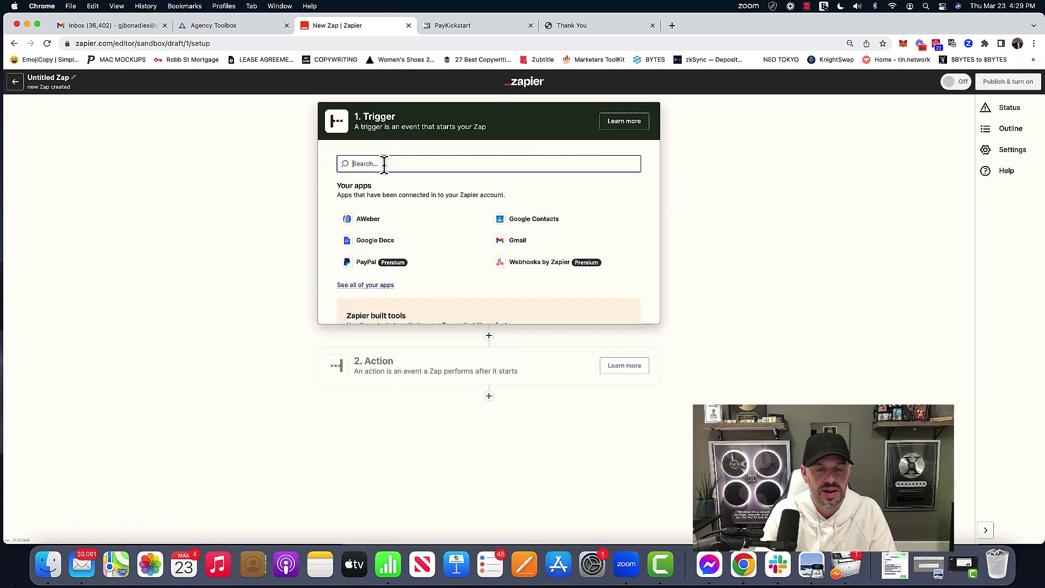
# Step: Try trigger app searches 'payk', 'sqare' and 'shopi', then clear the search box
pyautogui.write('payk')
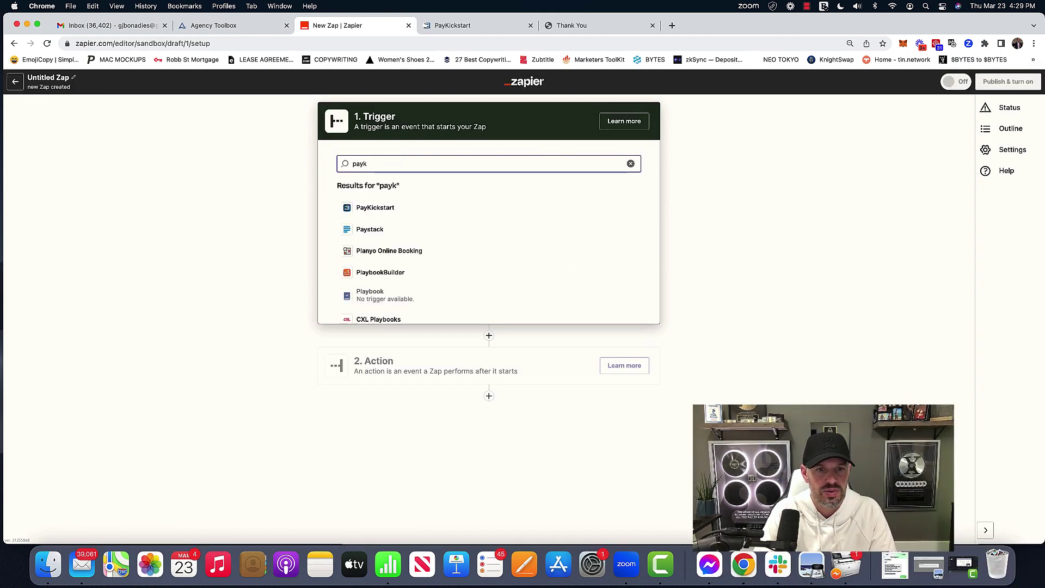
pyautogui.doubleClick(367, 164)
pyautogui.write('squa')
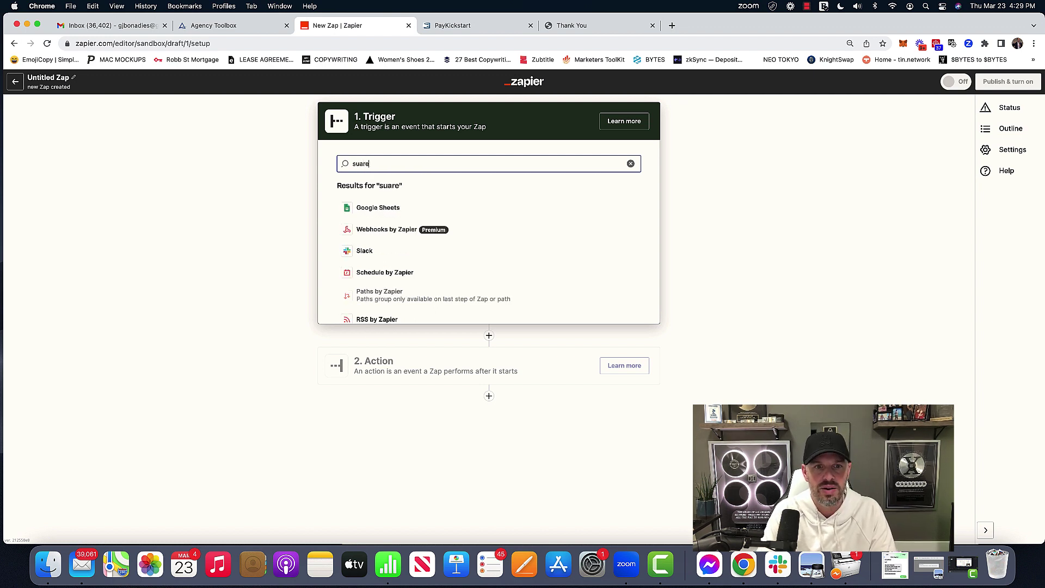
pyautogui.press('BackSpace')
pyautogui.press('BackSpace')
pyautogui.press('BackSpace')
pyautogui.write('qare')
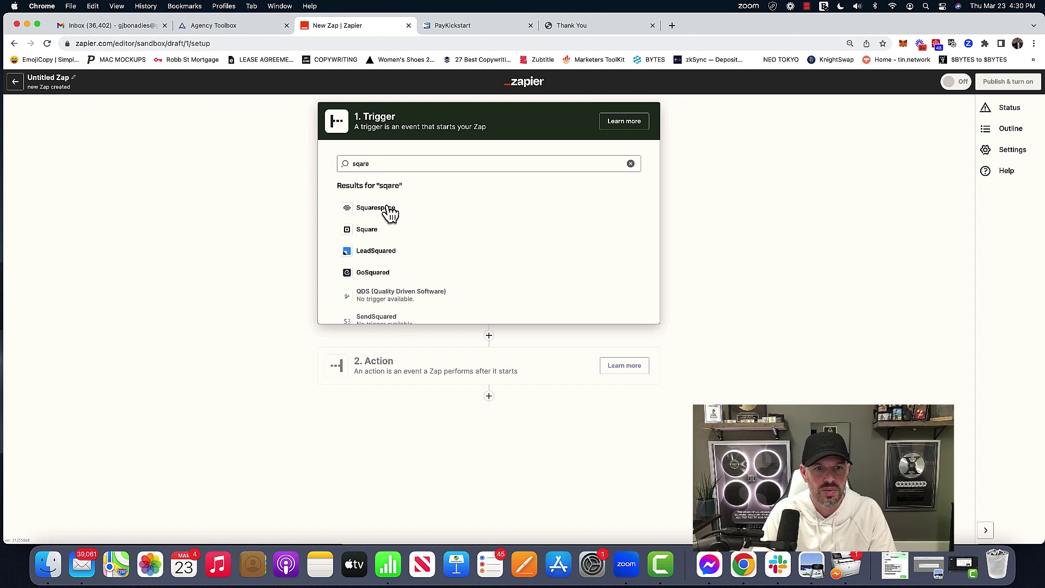
pyautogui.doubleClick(377, 163)
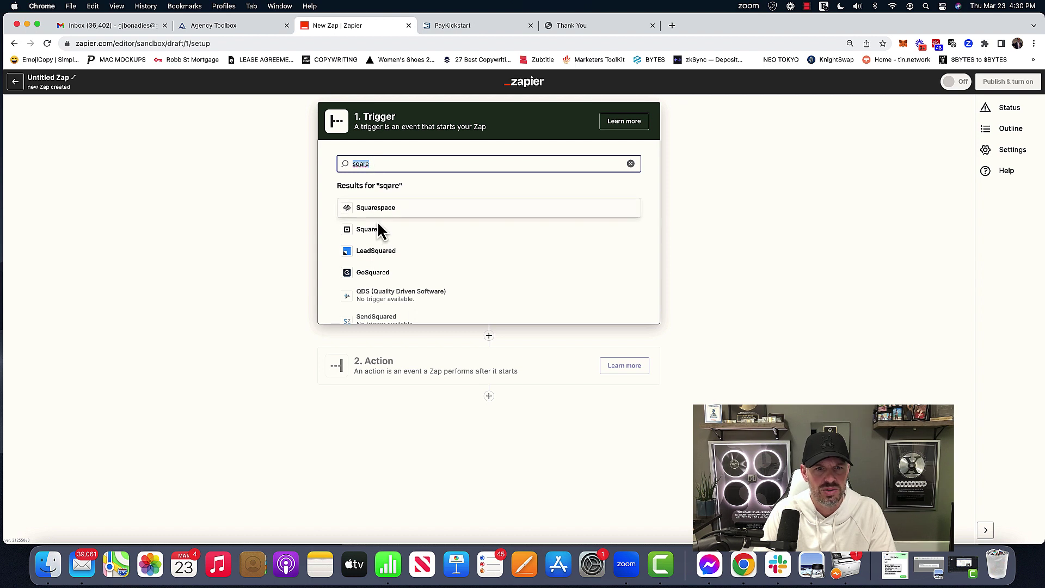
pyautogui.write('shopi')
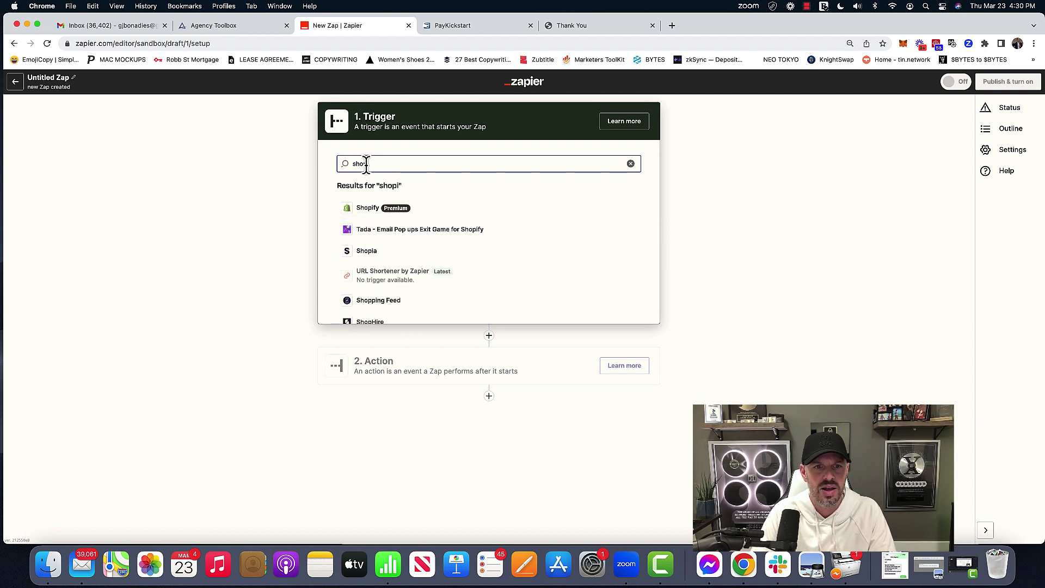
pyautogui.press('BackSpace')
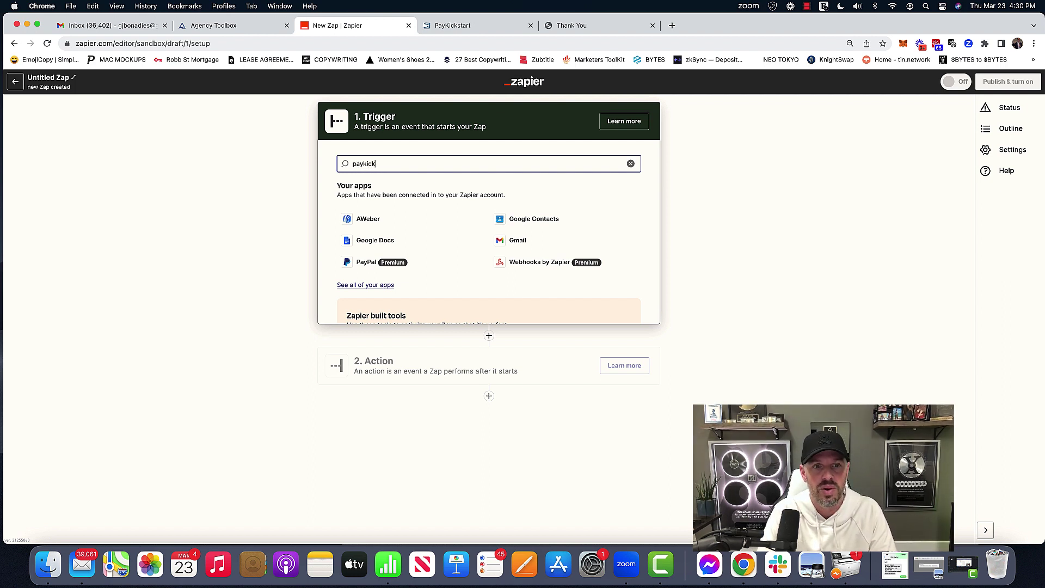
# Step: Choose PayKickstart with the New Order event and confirm the connected PayKickstart account
pyautogui.click(370, 210)
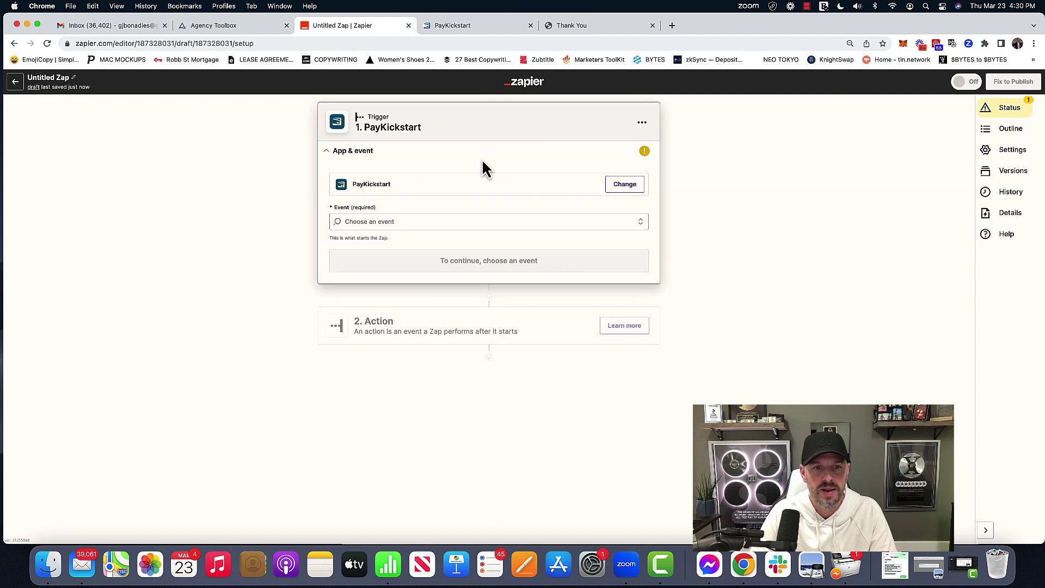
pyautogui.click(467, 220)
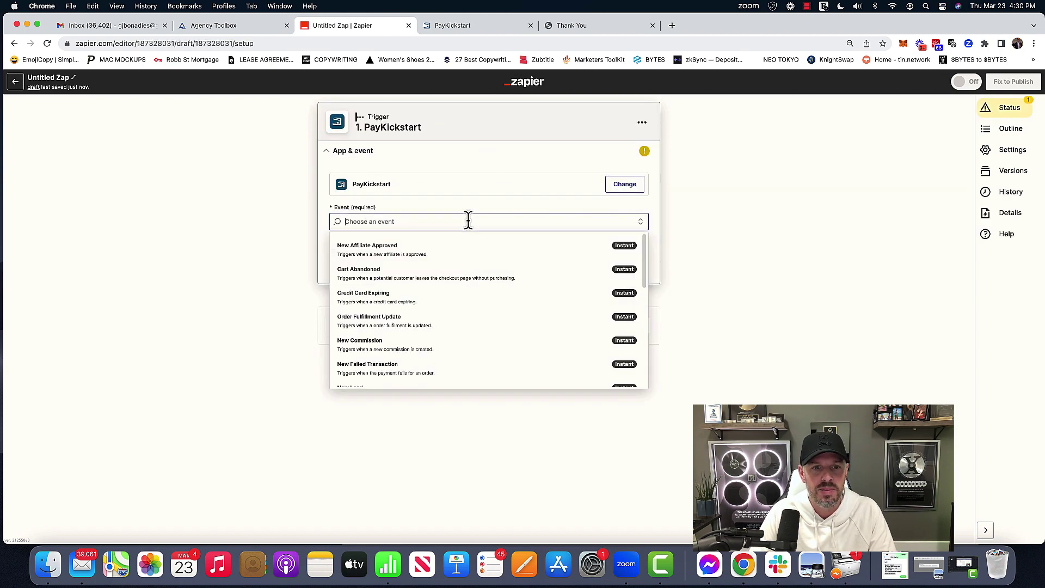
pyautogui.scroll(-5, 449, 306)
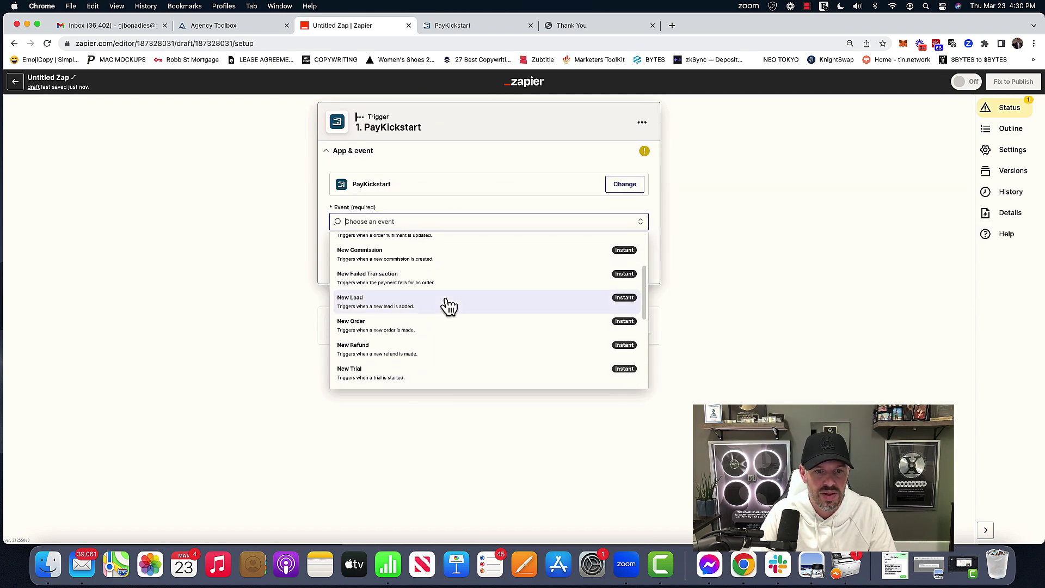
pyautogui.click(432, 290)
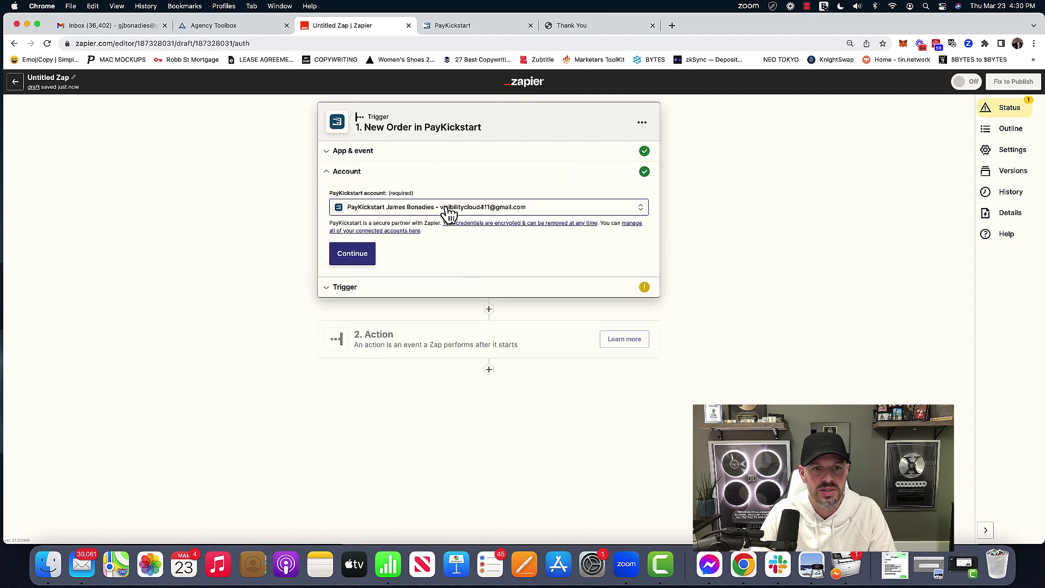
pyautogui.click(352, 255)
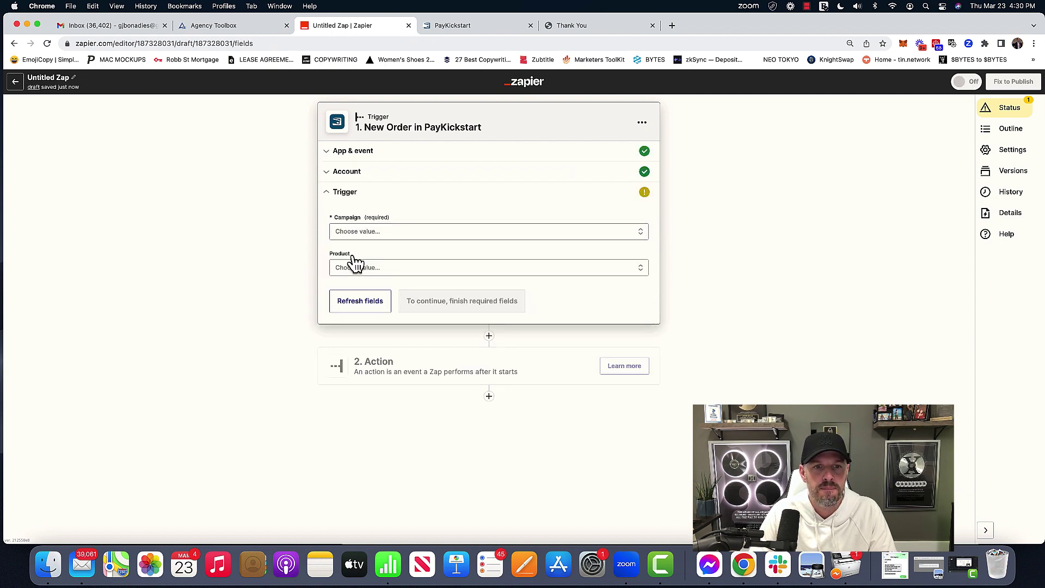
# Step: Set the trigger's Campaign to Vault Swag by searching 'swag'
pyautogui.click(429, 232)
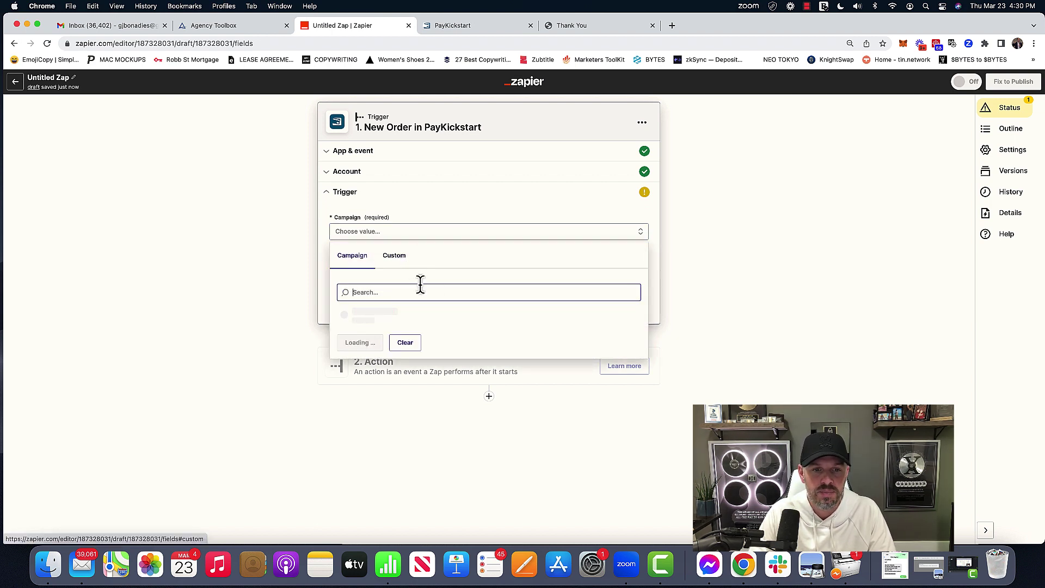
pyautogui.scroll(-1, 460, 381)
pyautogui.scroll(1, 443, 338)
pyautogui.scroll(-1, 432, 370)
pyautogui.scroll(-2, 433, 373)
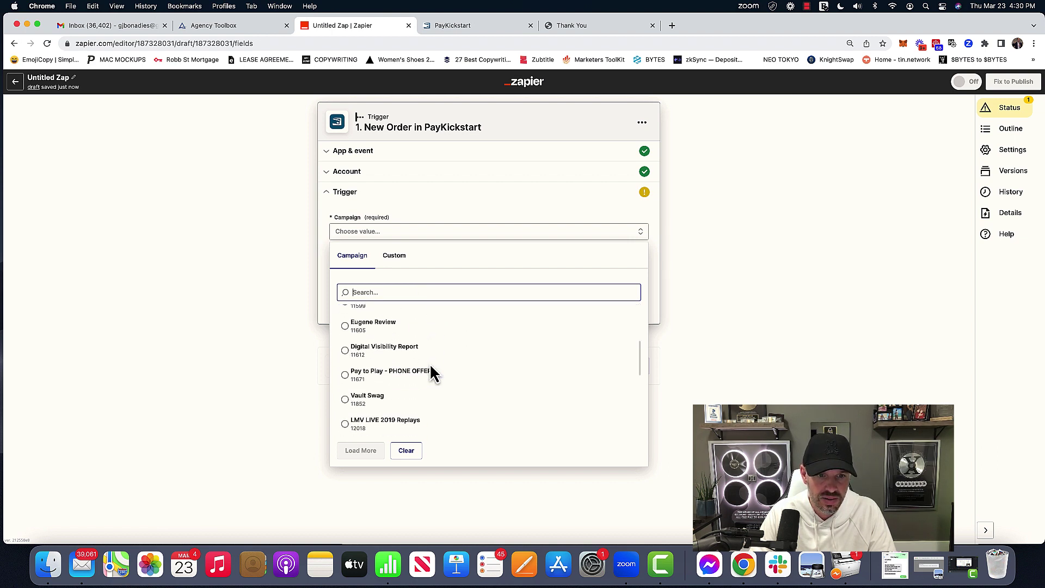
pyautogui.click(396, 293)
pyautogui.write('swag')
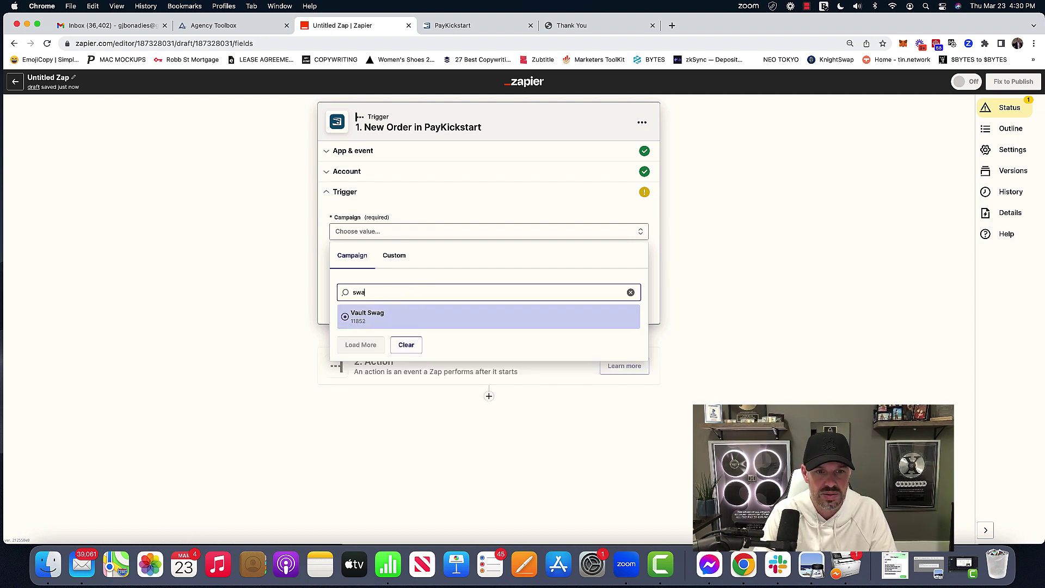
pyautogui.click(370, 316)
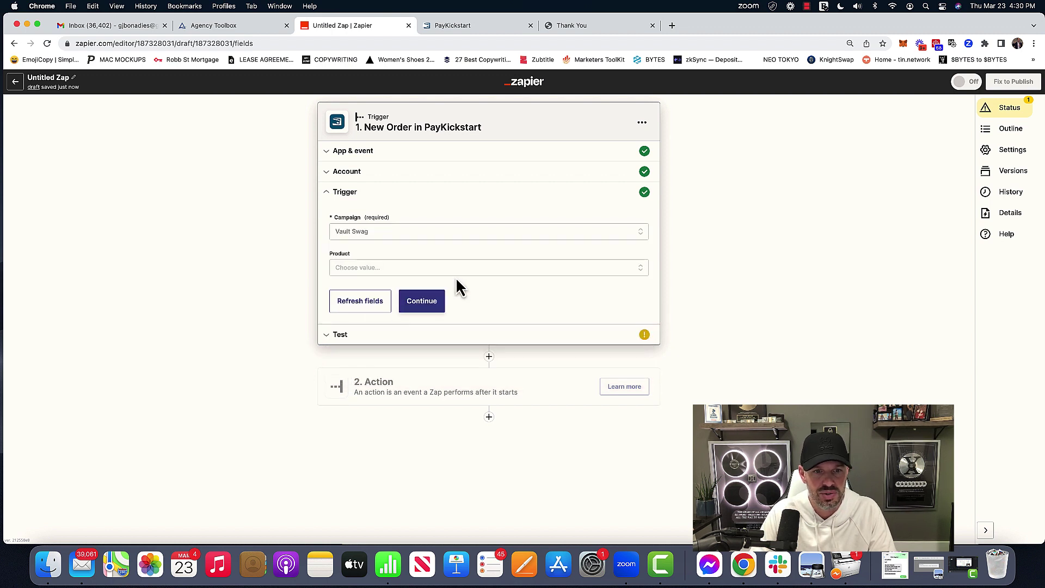
# Step: Add the Gray T-Shirt and Black Sweatshirt products to the trigger
pyautogui.click(488, 270)
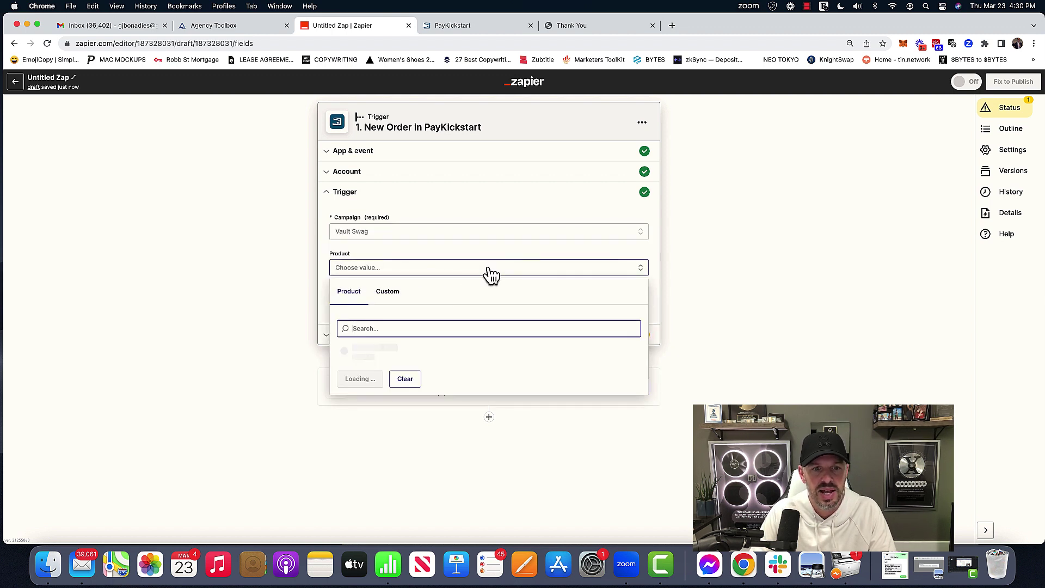
pyautogui.click(435, 354)
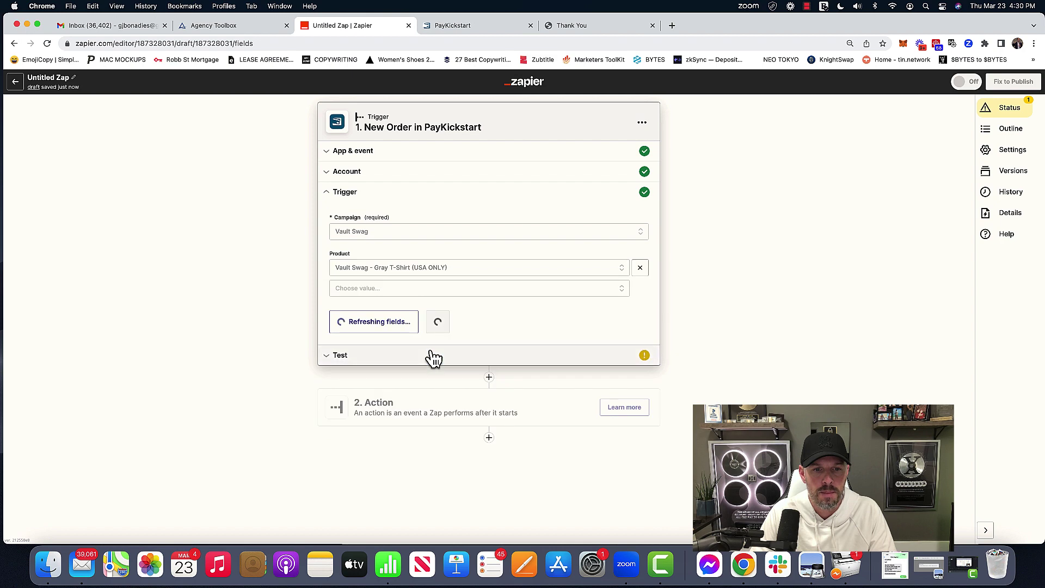
pyautogui.click(442, 291)
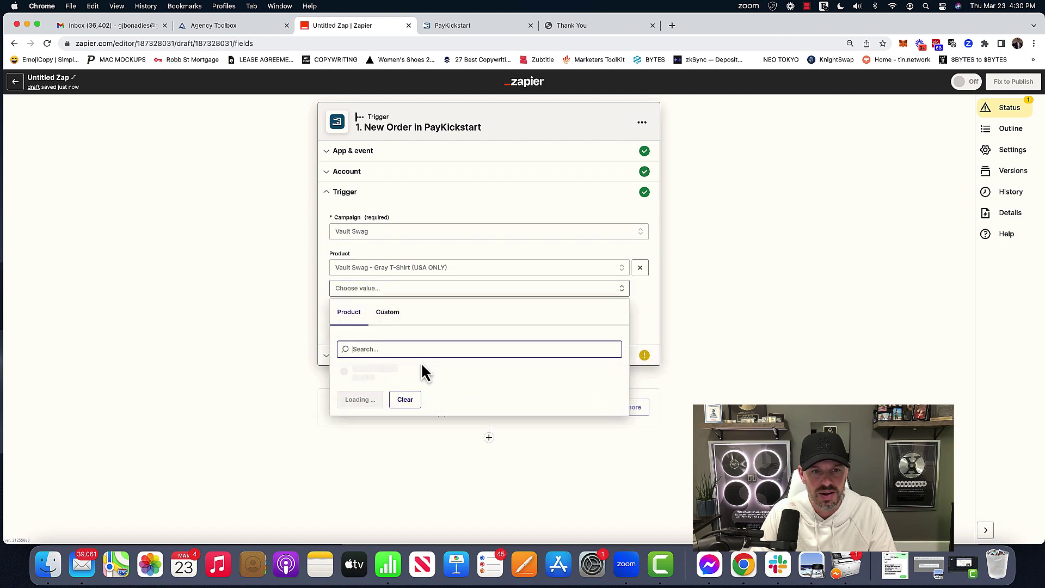
pyautogui.click(434, 399)
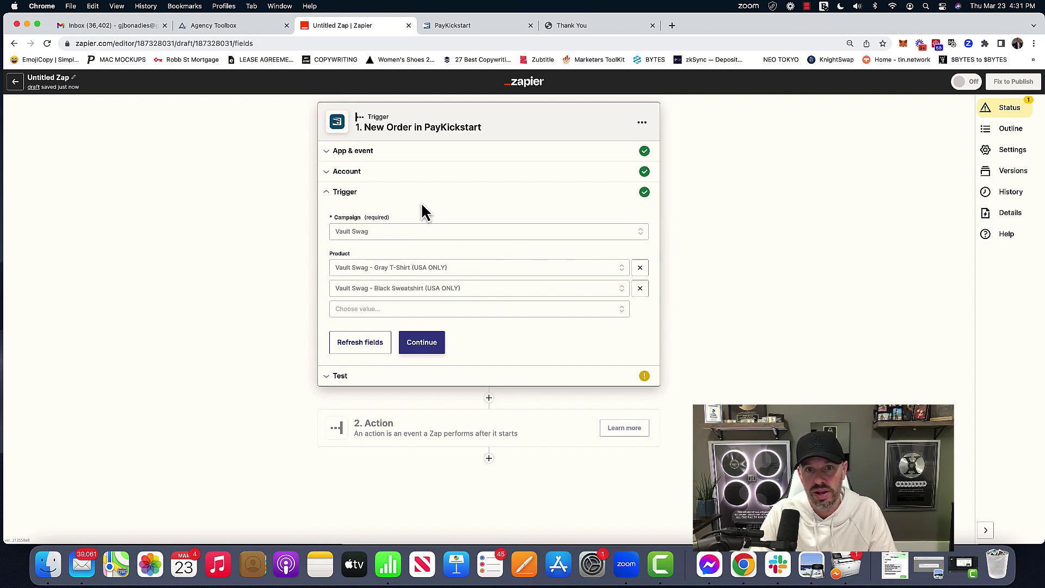
# Step: Run the trigger test, select Order D as the sample, and continue to the Action step
pyautogui.click(430, 351)
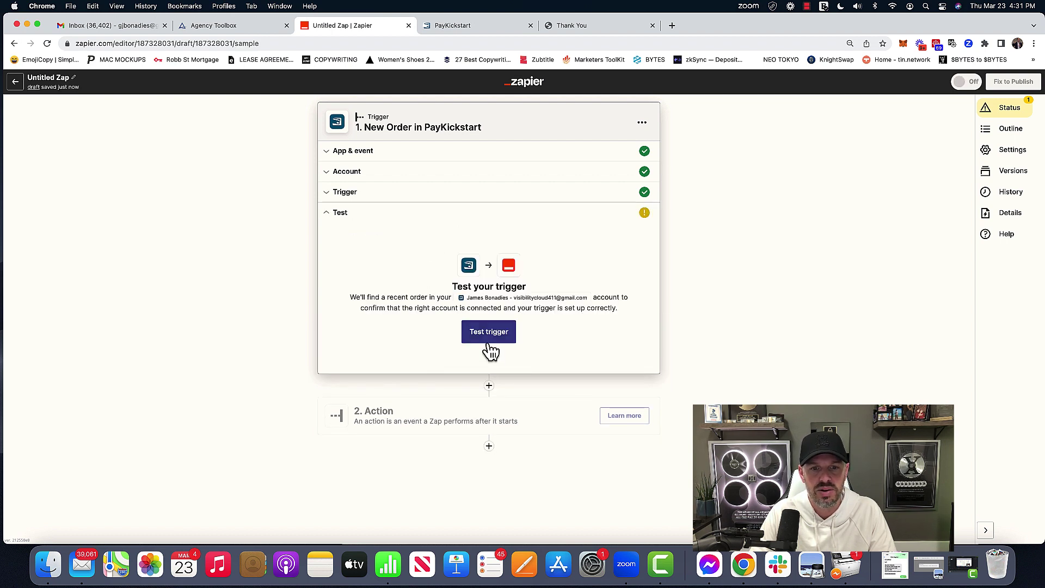
pyautogui.click(487, 338)
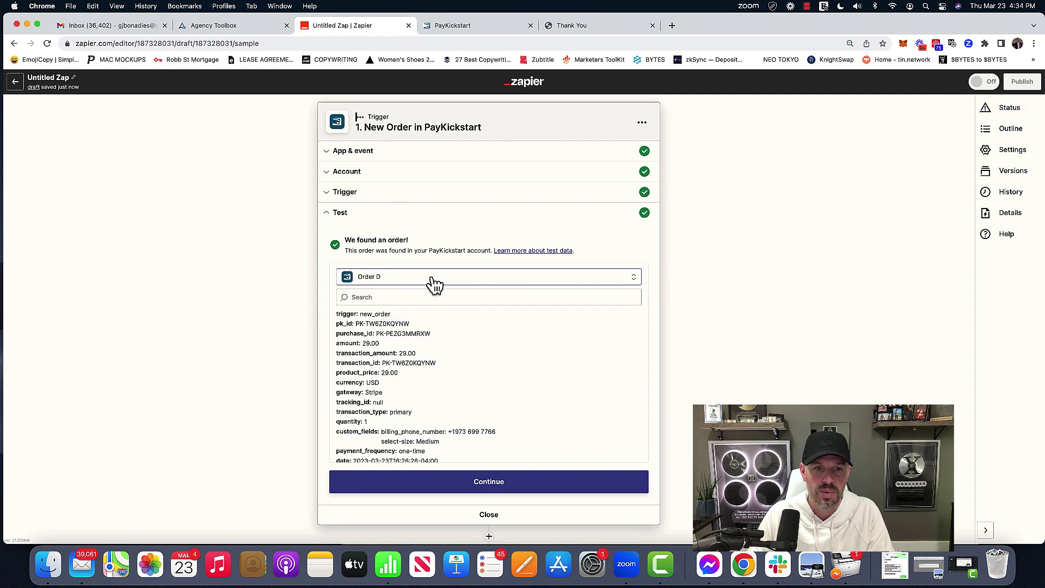
pyautogui.scroll(-1, 428, 349)
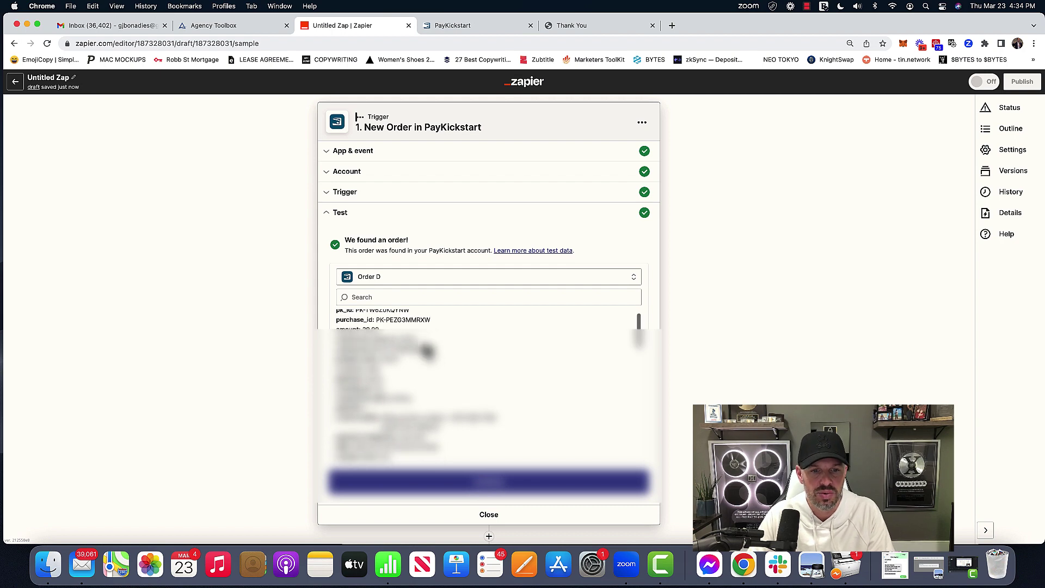
pyautogui.scroll(-10, 428, 351)
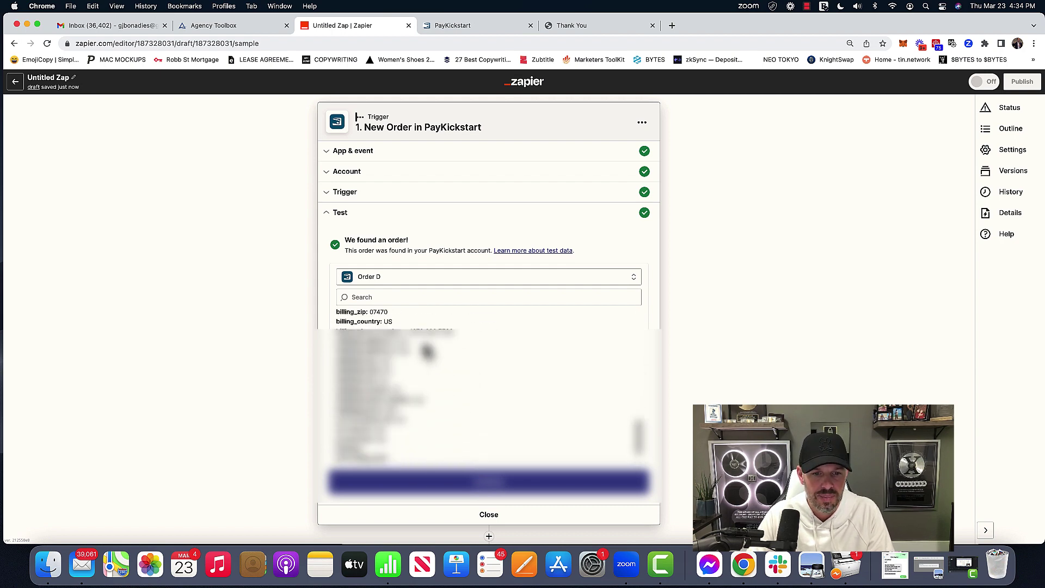
pyautogui.scroll(10, 427, 351)
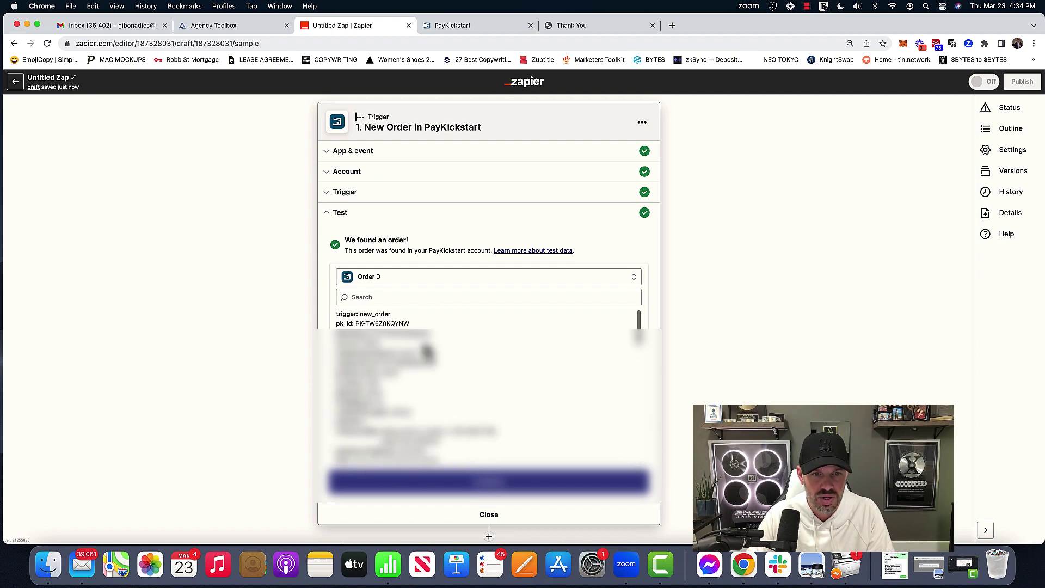
pyautogui.click(407, 280)
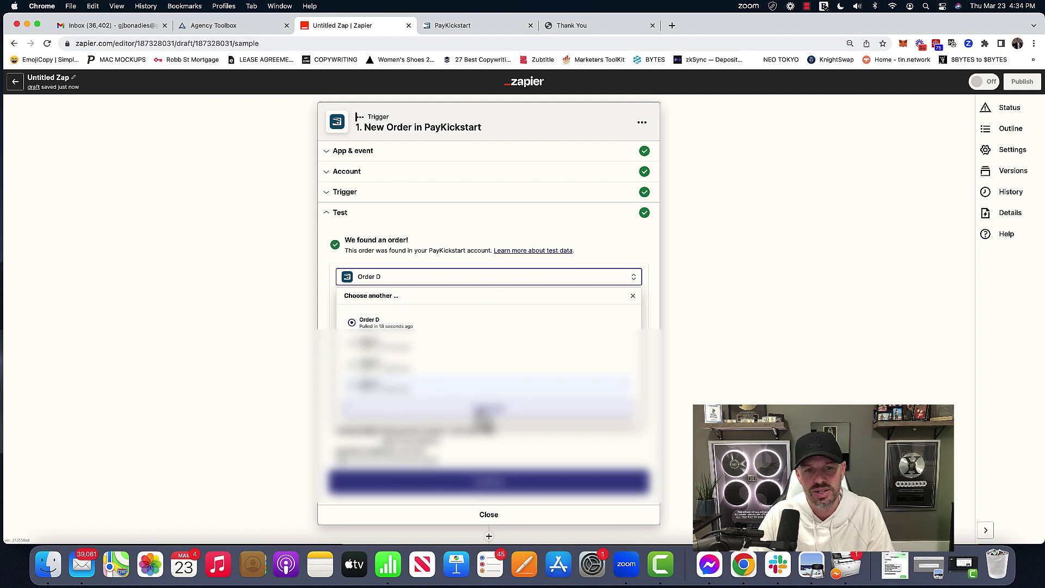
pyautogui.click(441, 231)
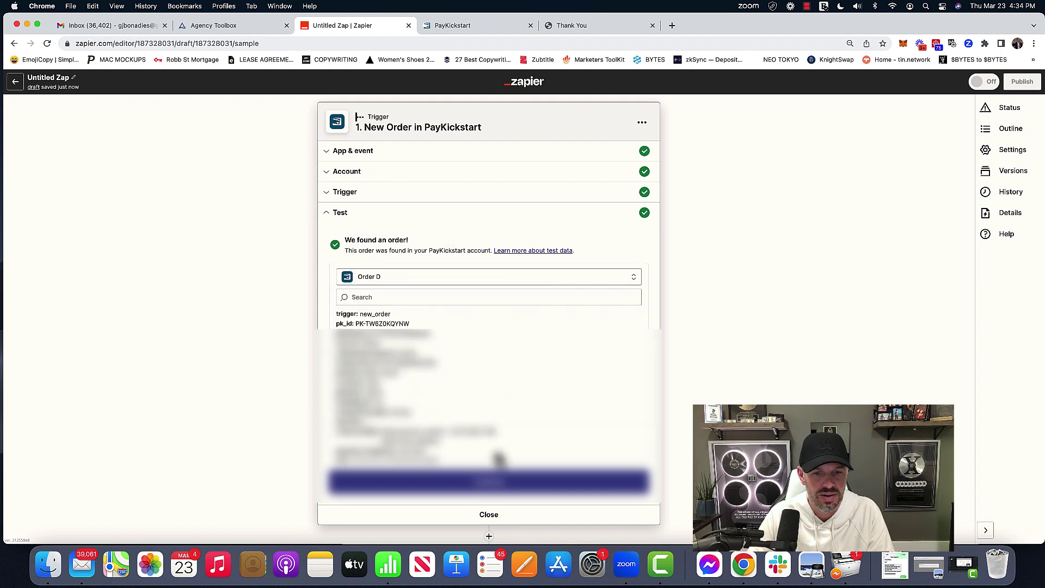
pyautogui.click(488, 484)
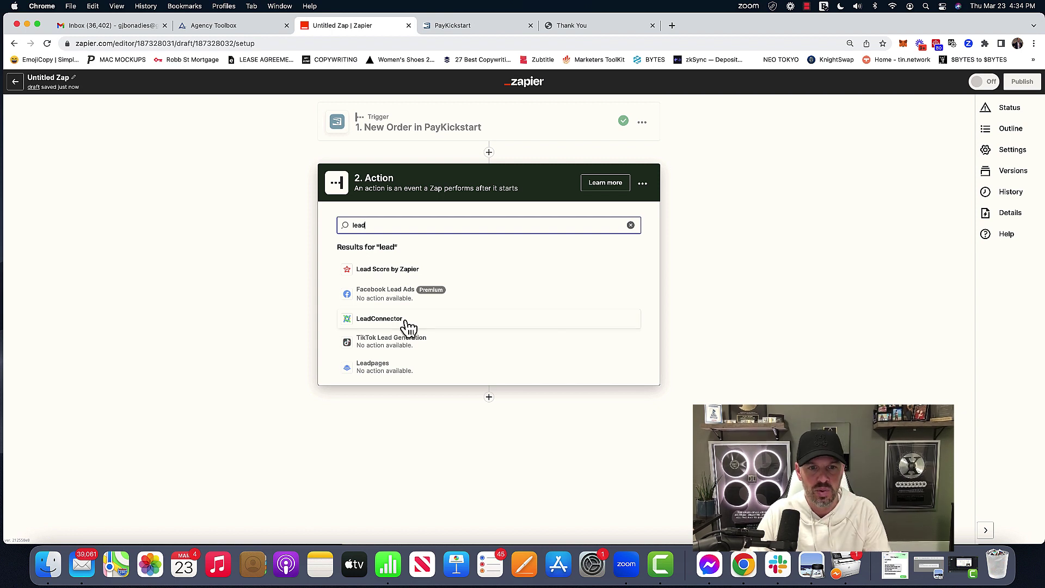
# Step: Choose LeadConnector as the action app with the Add/Update Contact event
pyautogui.click(394, 318)
pyautogui.click(453, 283)
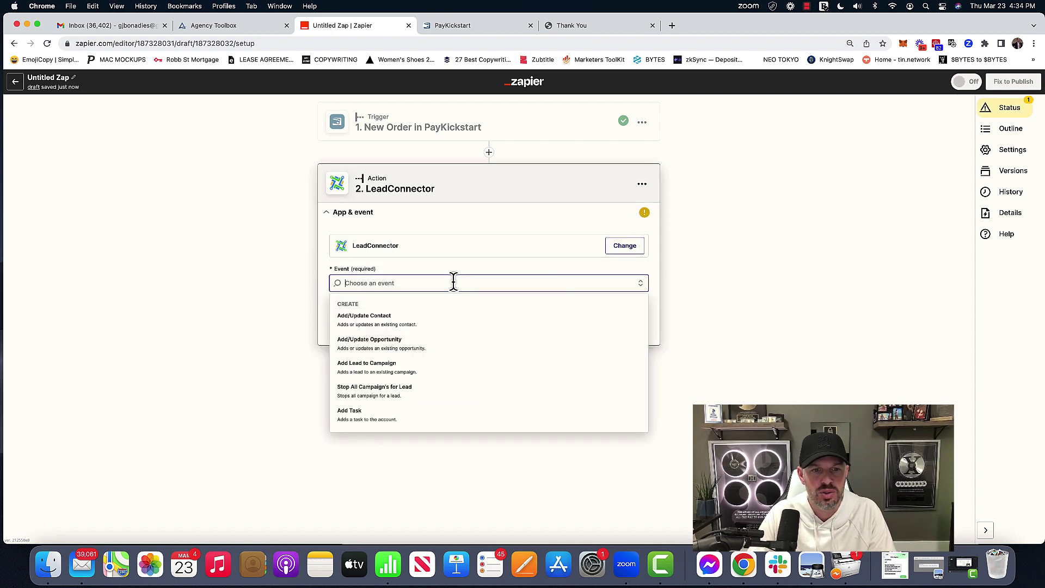
pyautogui.click(442, 327)
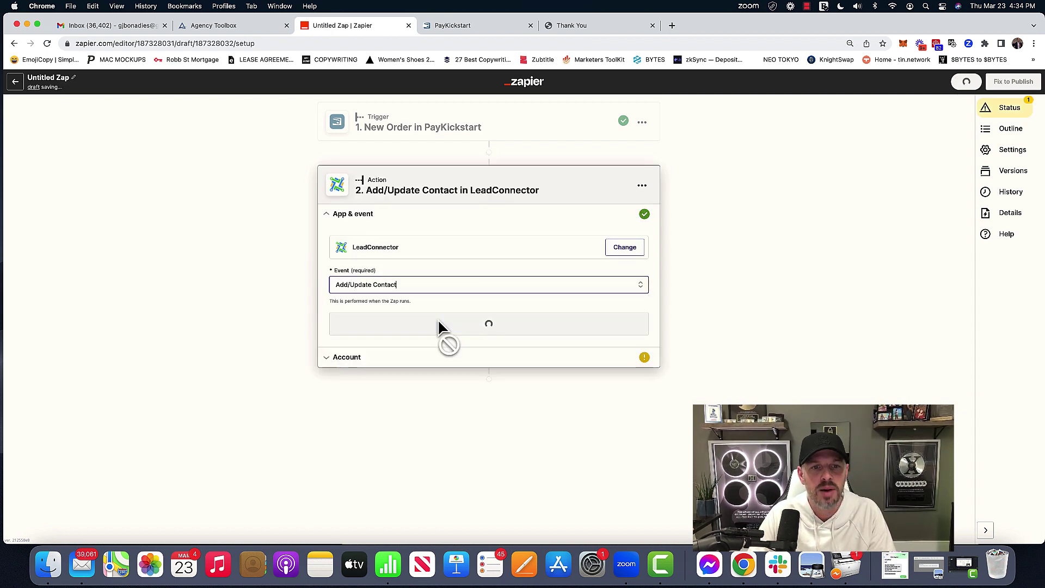
pyautogui.click(473, 321)
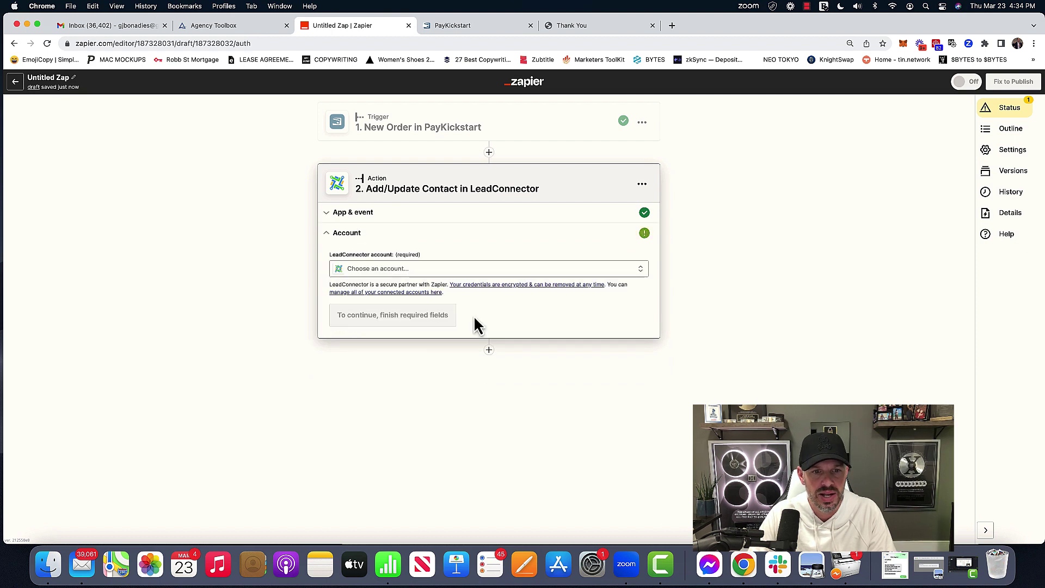
# Step: Abandon connecting a new account and use the existing LeadConnector #2 account instead
pyautogui.click(424, 272)
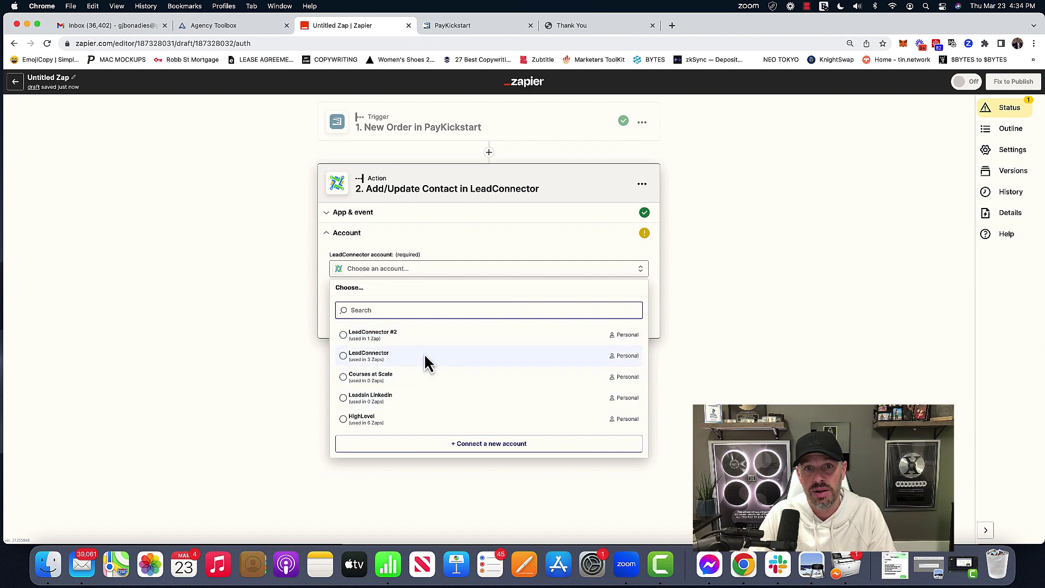
pyautogui.click(482, 445)
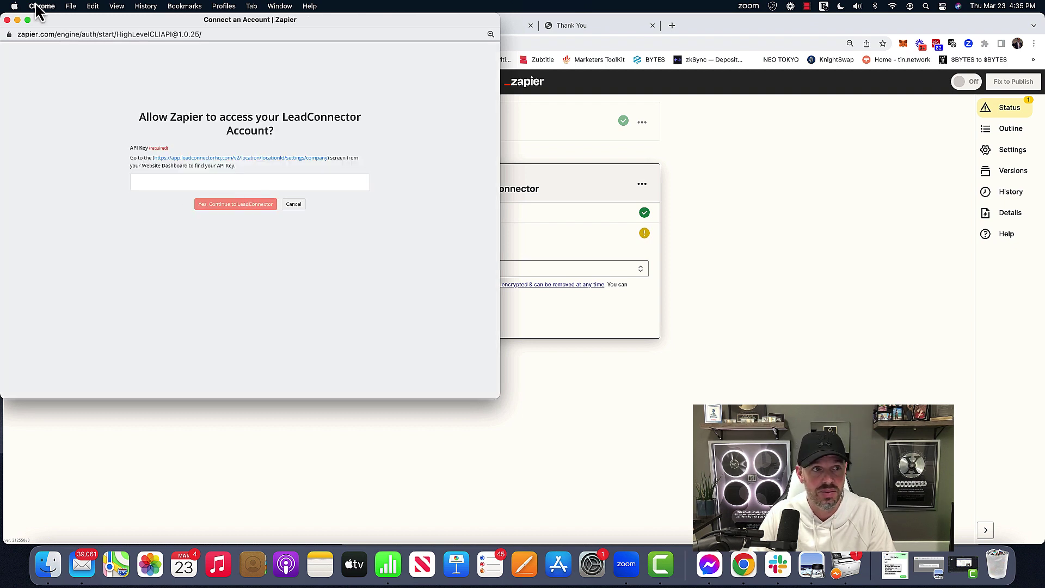
pyautogui.click(7, 20)
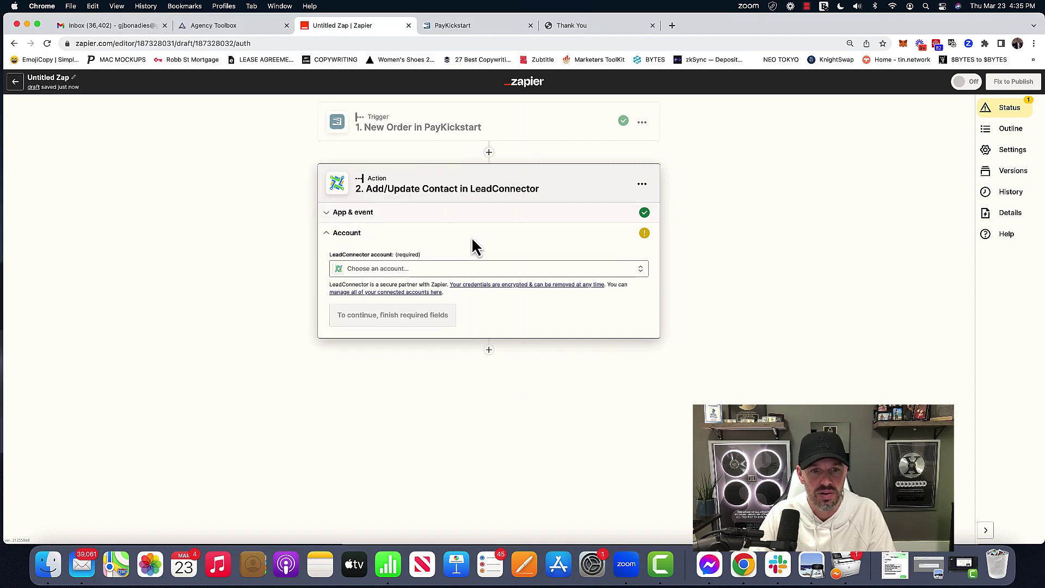
pyautogui.click(459, 270)
pyautogui.click(403, 334)
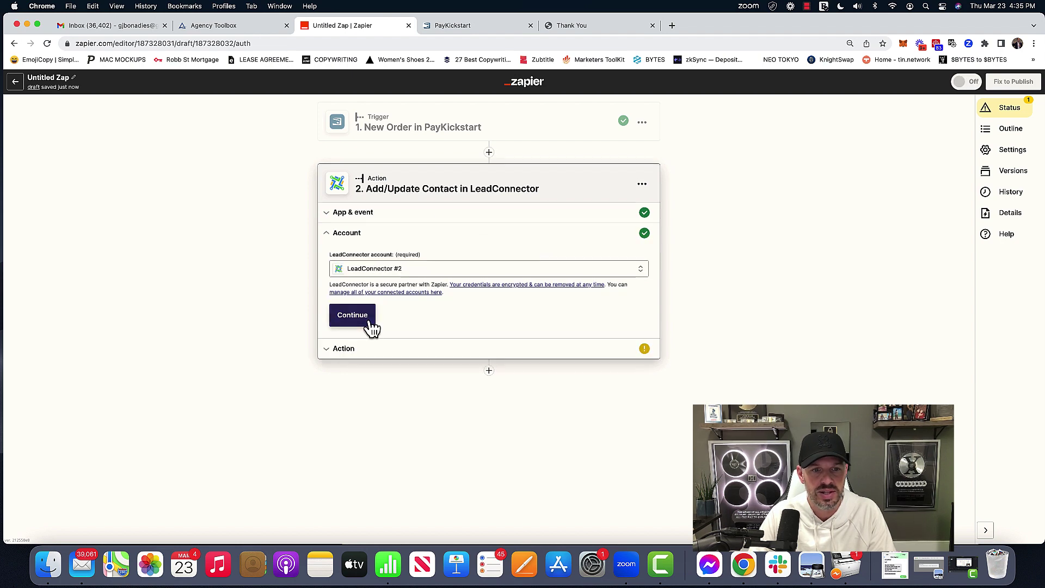
pyautogui.click(364, 317)
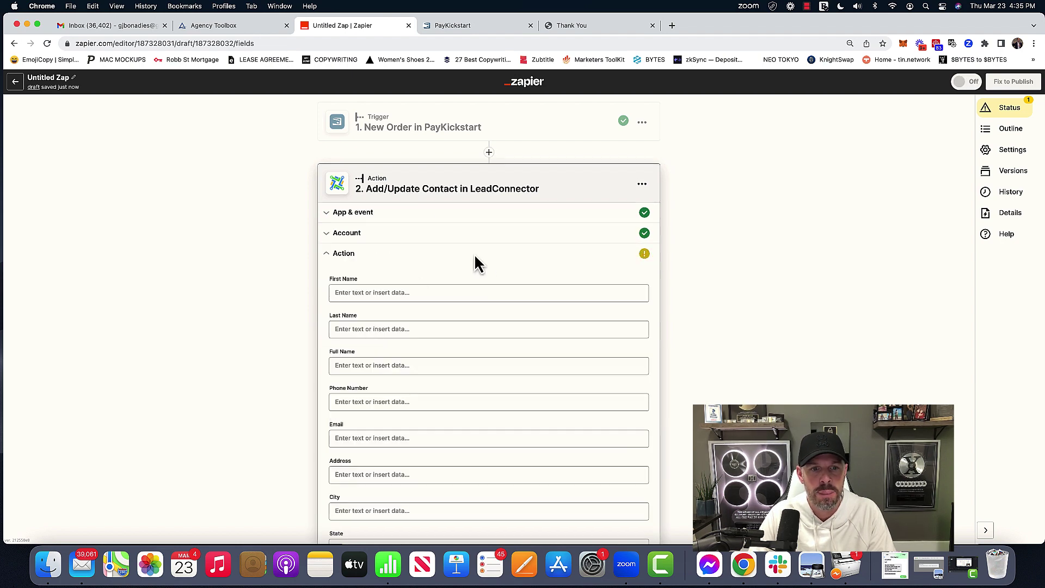
# Step: Map First Name and Last Name to the PayKickstart buyer's first and last name
pyautogui.click(439, 294)
pyautogui.scroll(-3, 440, 294)
pyautogui.scroll(4, 440, 294)
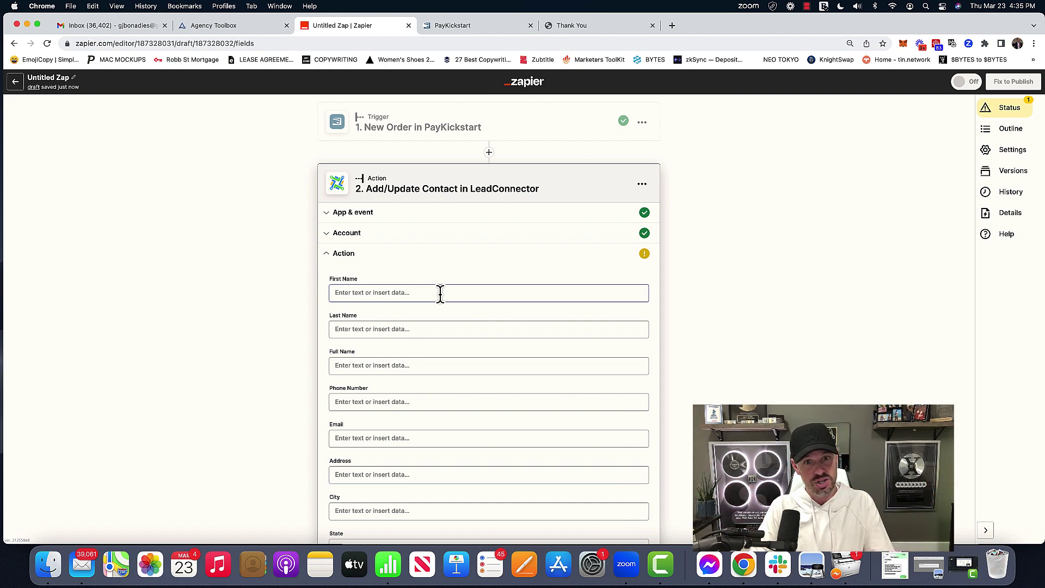
pyautogui.click(463, 294)
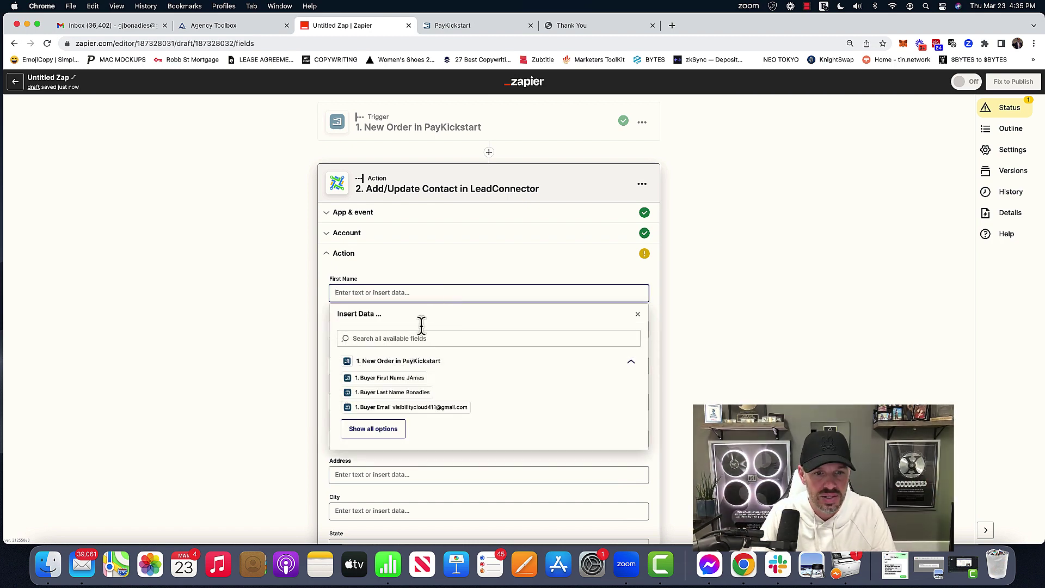
pyautogui.click(407, 379)
pyautogui.click(434, 327)
pyautogui.click(410, 429)
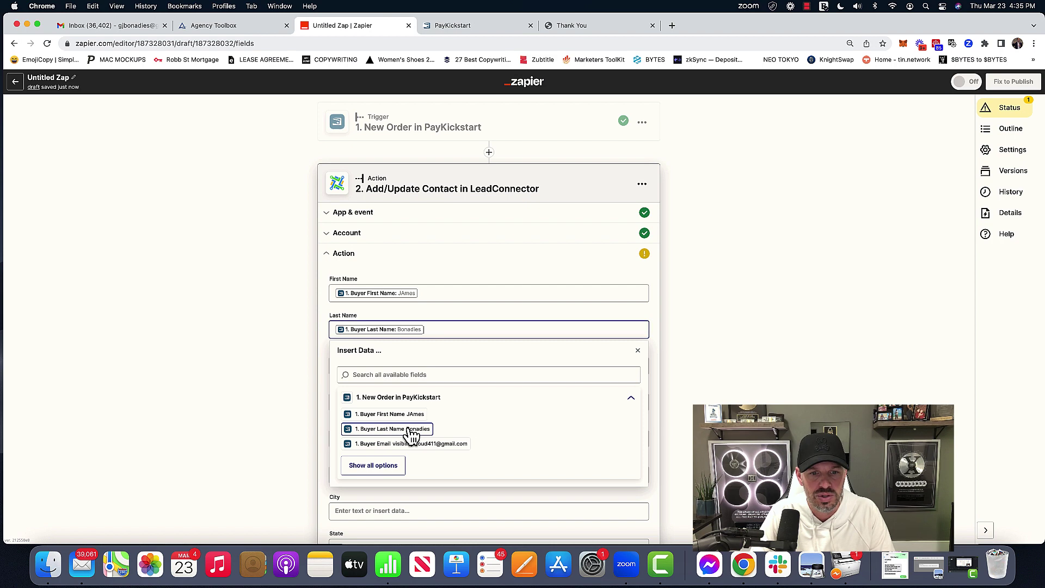
pyautogui.click(443, 276)
pyautogui.scroll(-4, 444, 276)
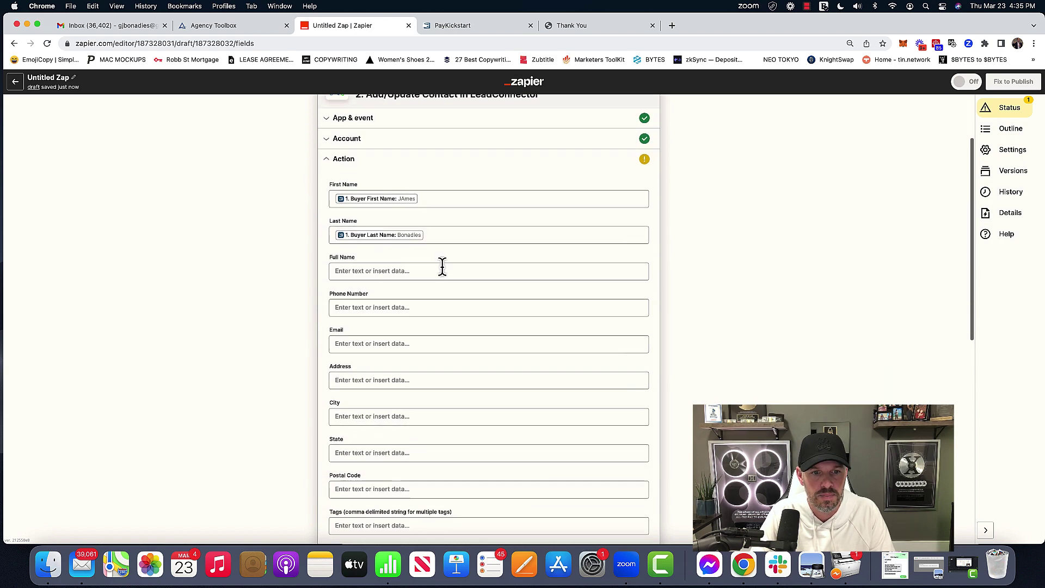
# Step: Map Phone Number and Email to the matching PayKickstart buyer order fields
pyautogui.click(382, 300)
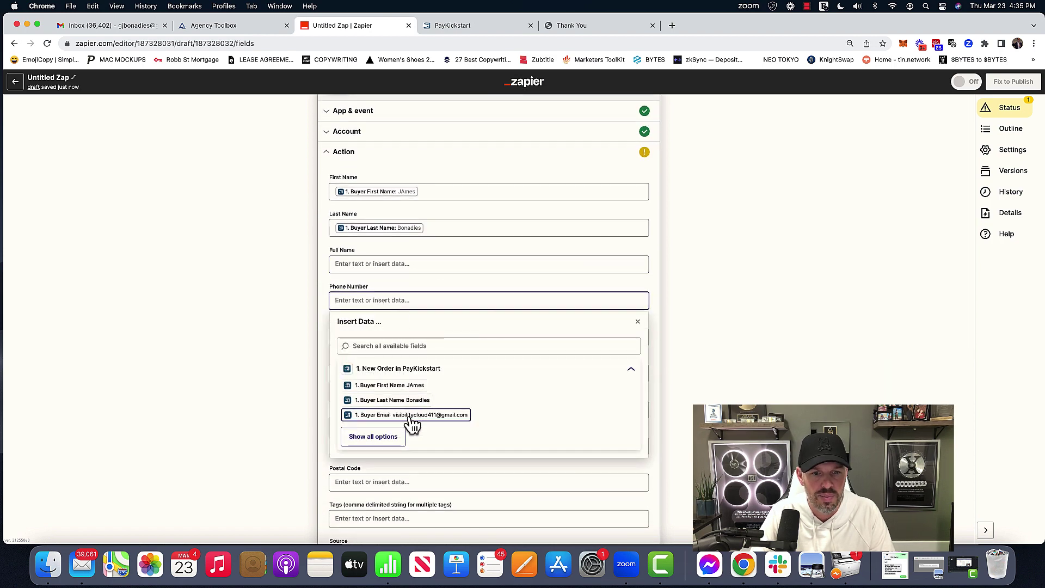
pyautogui.click(375, 435)
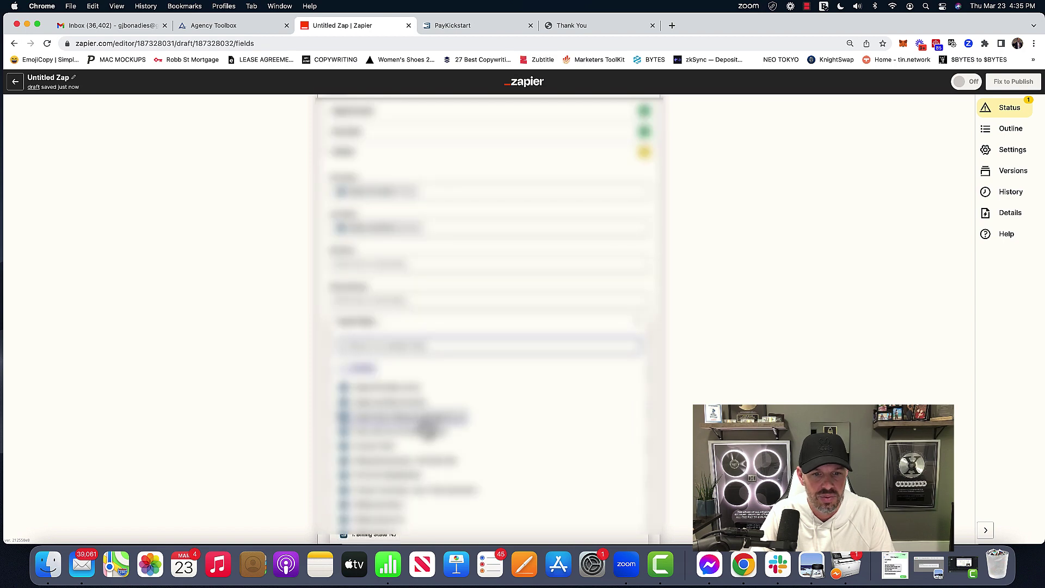
pyautogui.click(428, 430)
pyautogui.scroll(-2, 422, 414)
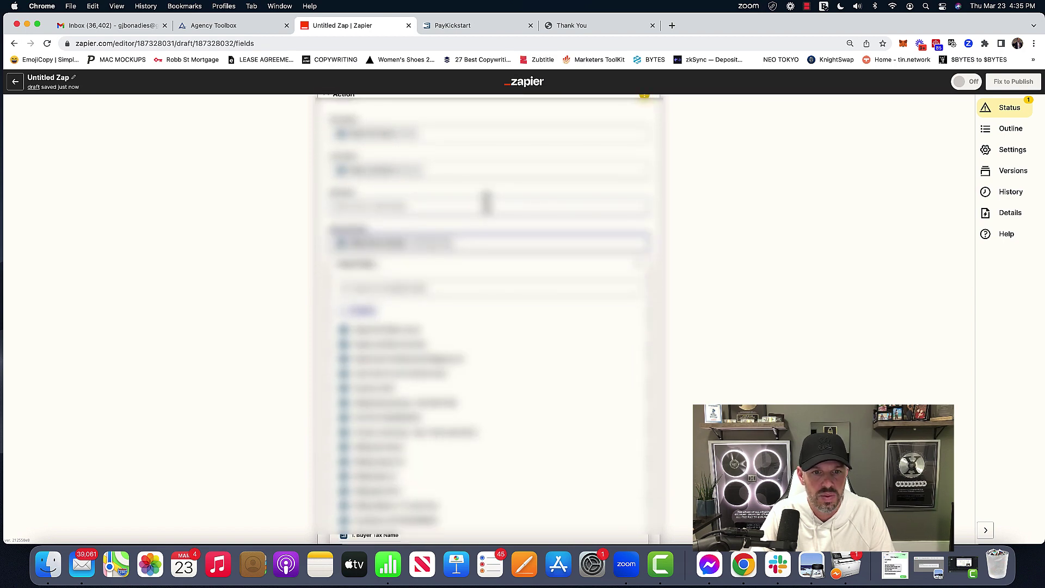
pyautogui.click(488, 233)
pyautogui.click(424, 280)
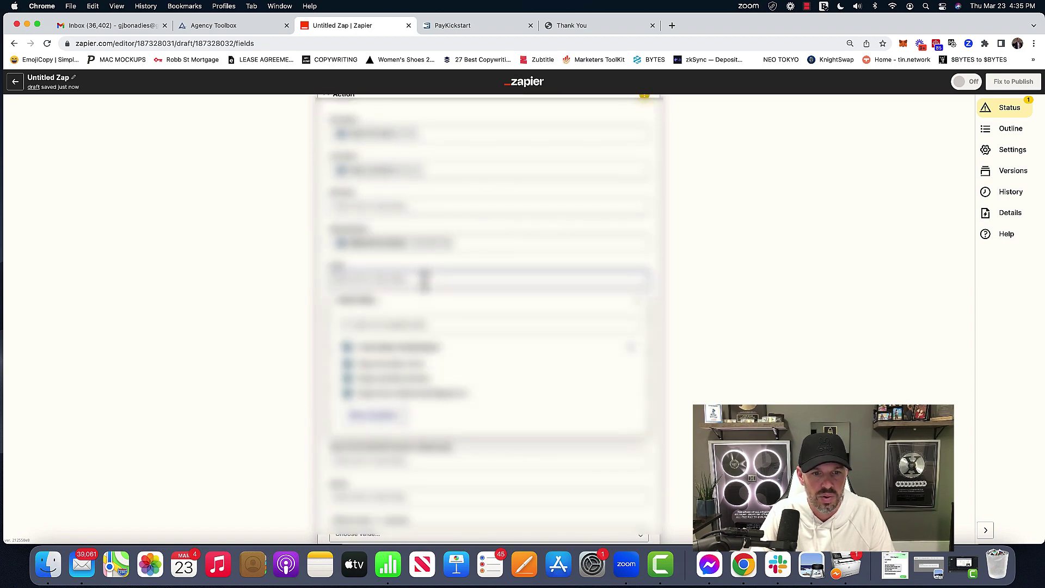
pyautogui.click(413, 394)
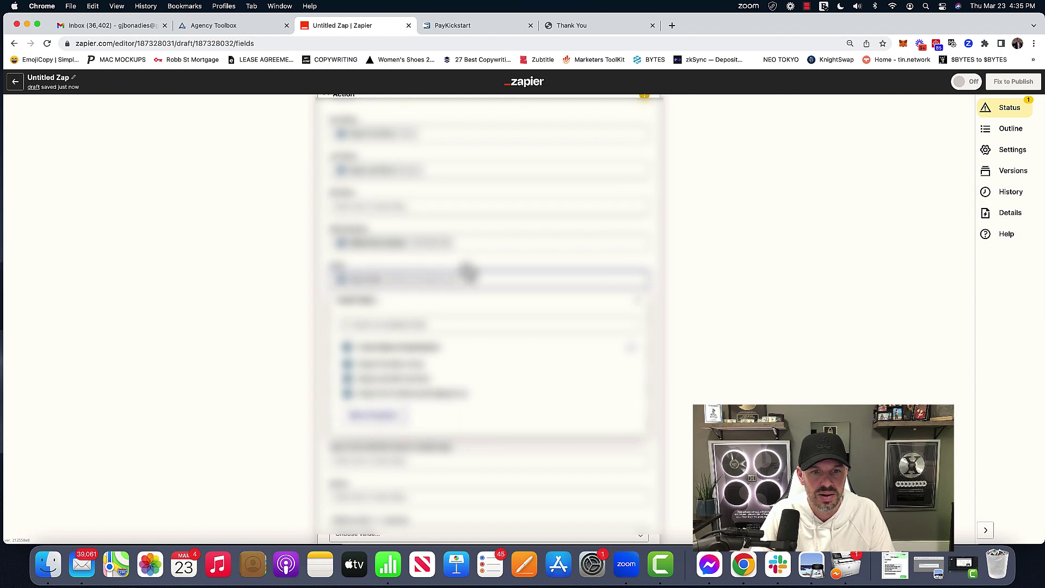
pyautogui.click(466, 272)
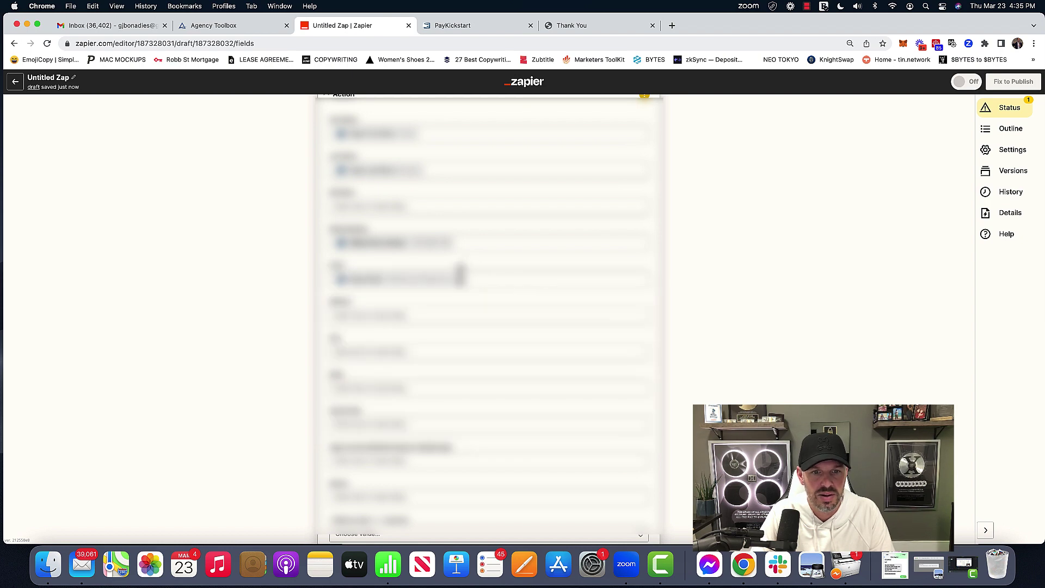
# Step: Fill two further contact fields, one with a buyer order field and one from its choices
pyautogui.click(428, 315)
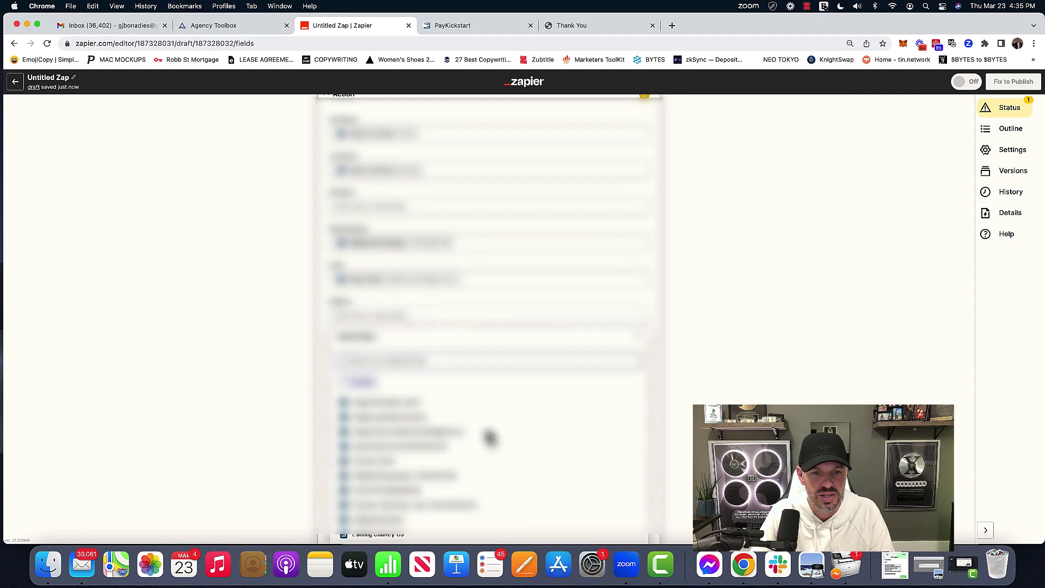
pyautogui.scroll(-5, 490, 437)
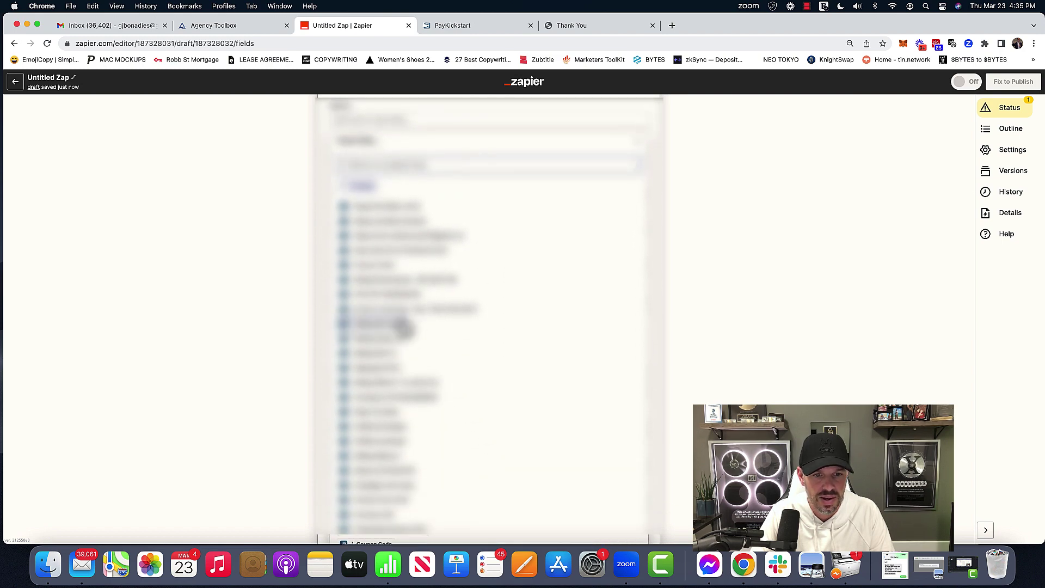
pyautogui.click(396, 389)
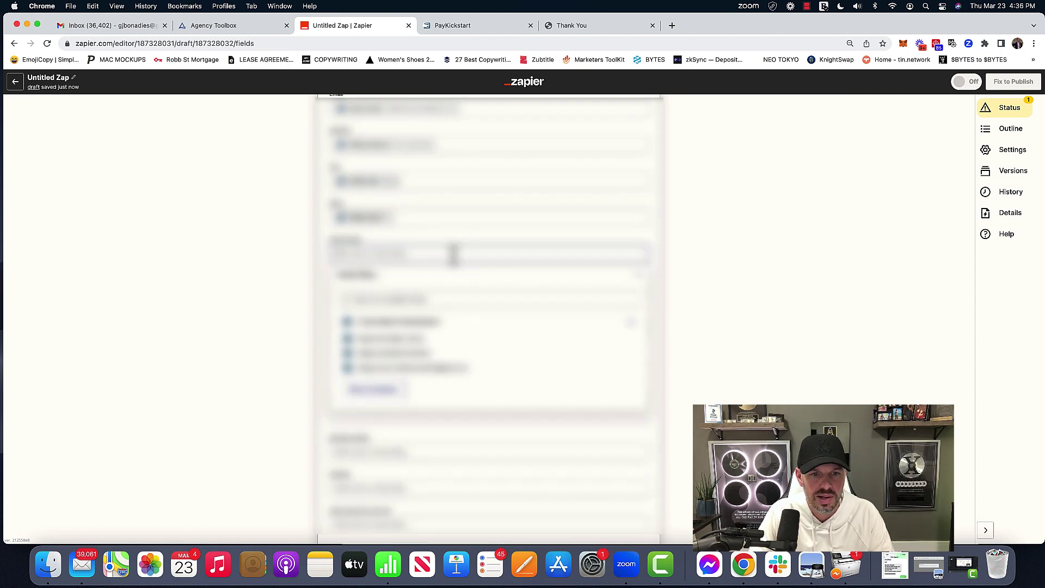
pyautogui.click(389, 391)
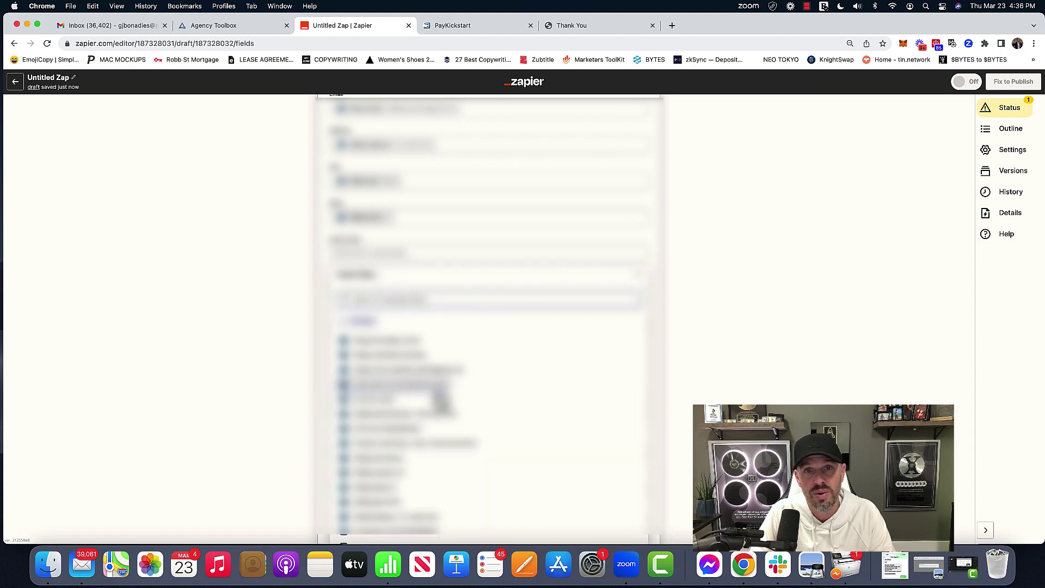
pyautogui.scroll(-5, 441, 402)
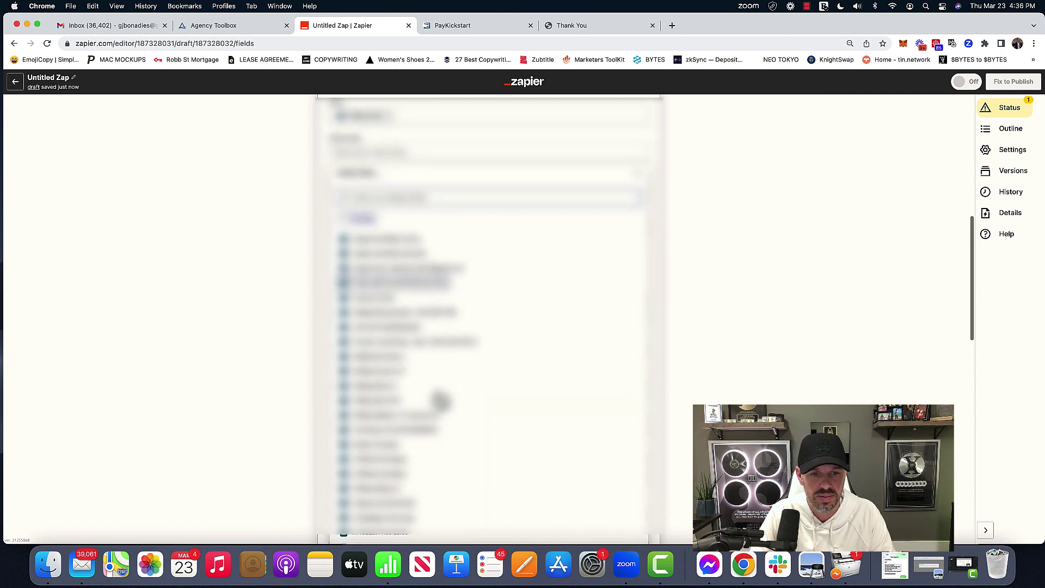
pyautogui.scroll(1, 441, 402)
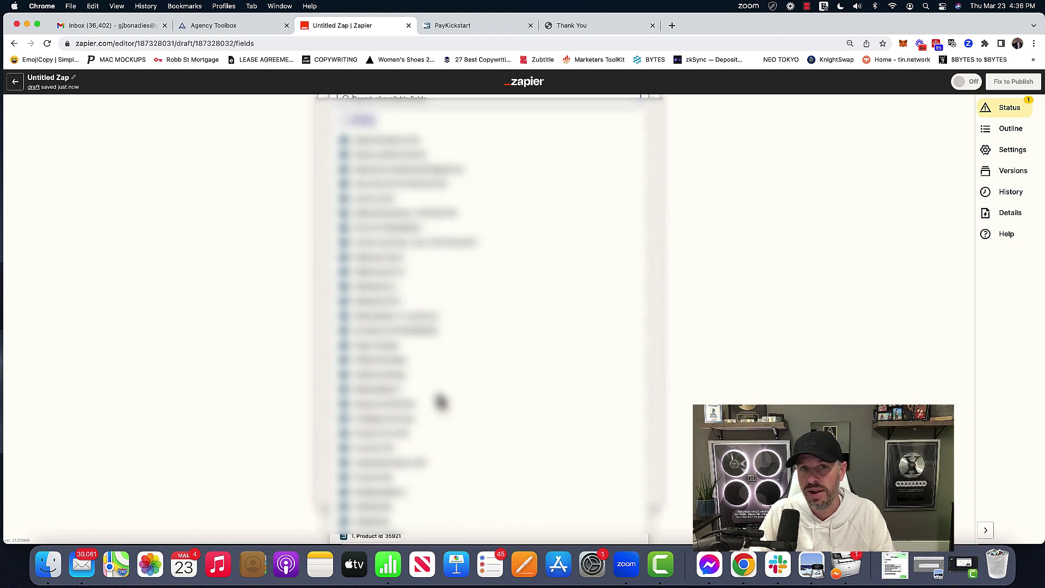
pyautogui.click(401, 289)
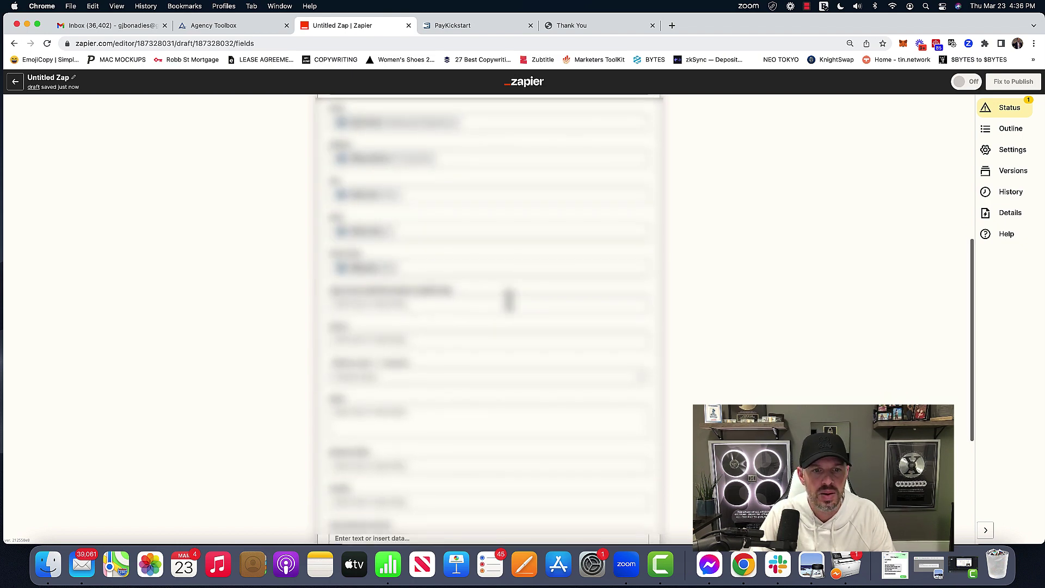
pyautogui.click(418, 305)
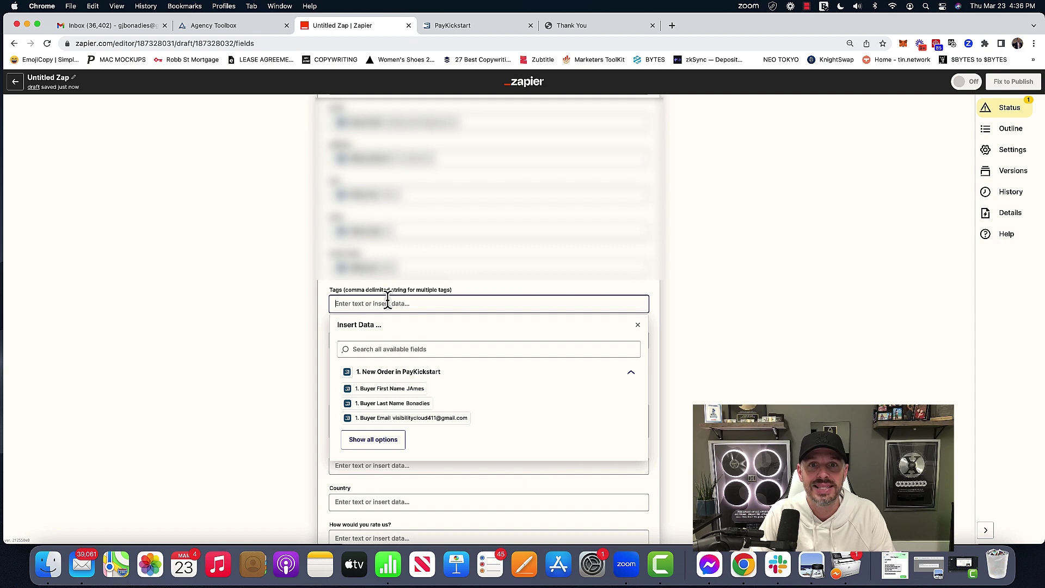
# Step: Verify the 2 C2 Basic TruReview Campaign triggers on Contact Tag: Request Review, then return to Zapier
pyautogui.click(257, 26)
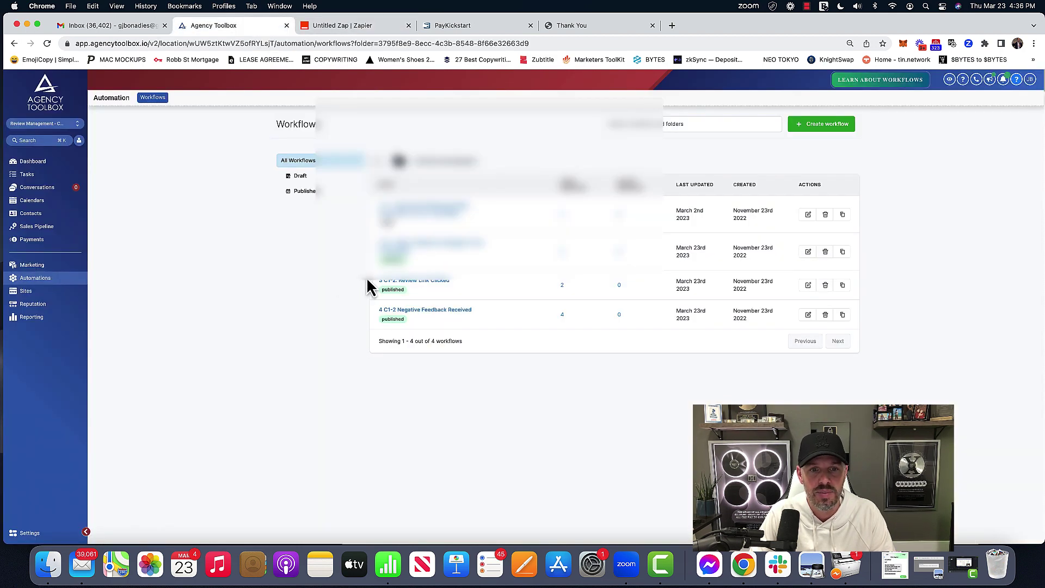
pyautogui.click(478, 248)
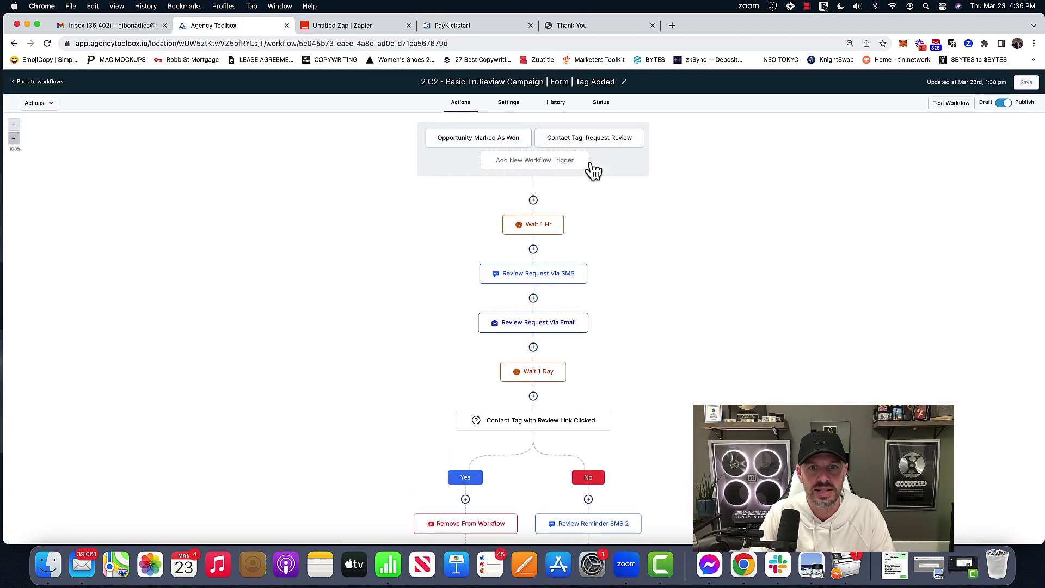
pyautogui.click(590, 144)
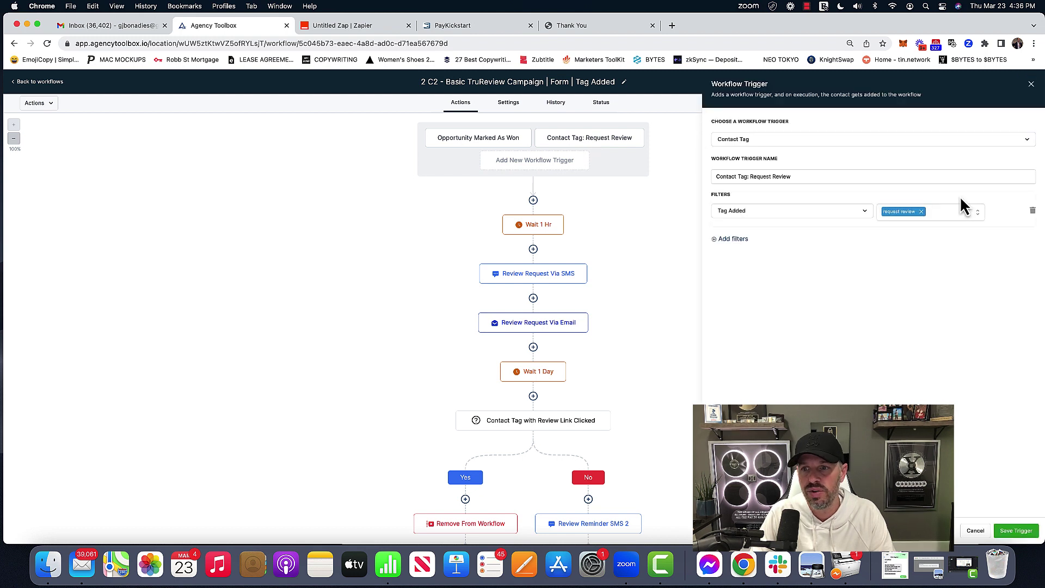
pyautogui.click(563, 29)
pyautogui.click(229, 27)
# Step: Add the 'request review' tag in the LeadConnector contact's Tags field
pyautogui.click(357, 29)
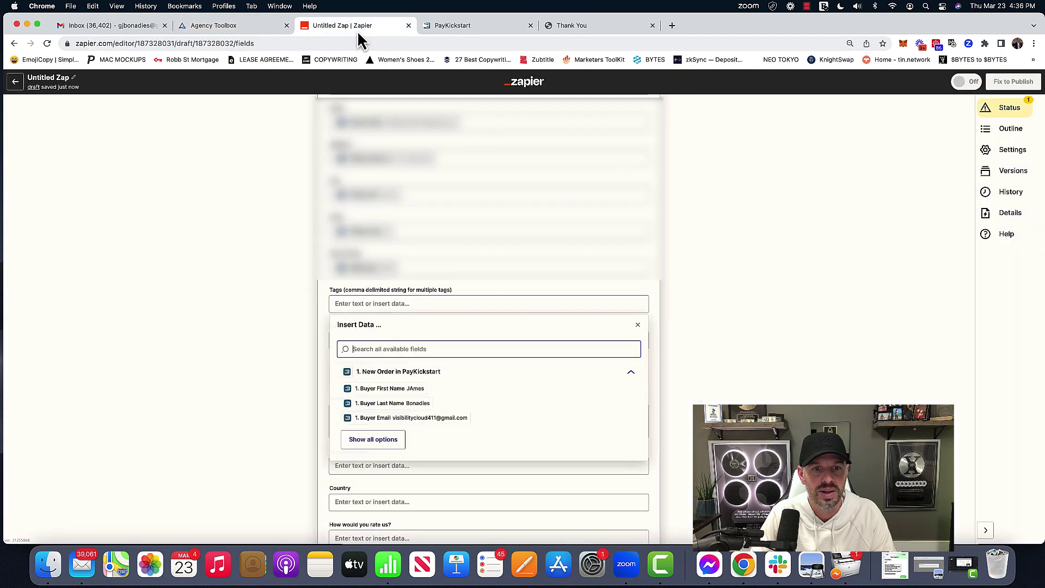
pyautogui.click(395, 303)
pyautogui.write('request review')
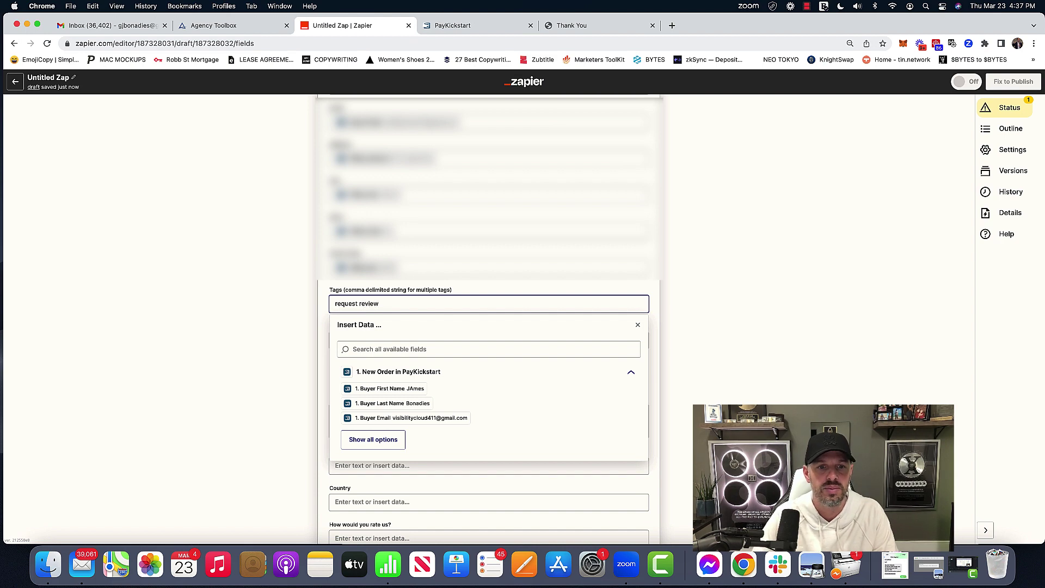
pyautogui.click(487, 294)
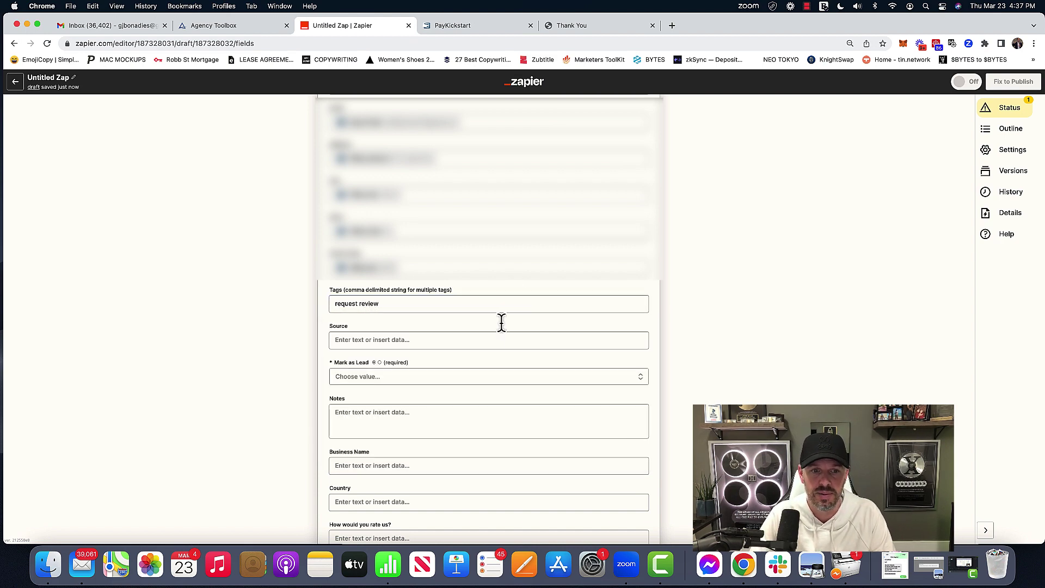
pyautogui.scroll(-3, 500, 336)
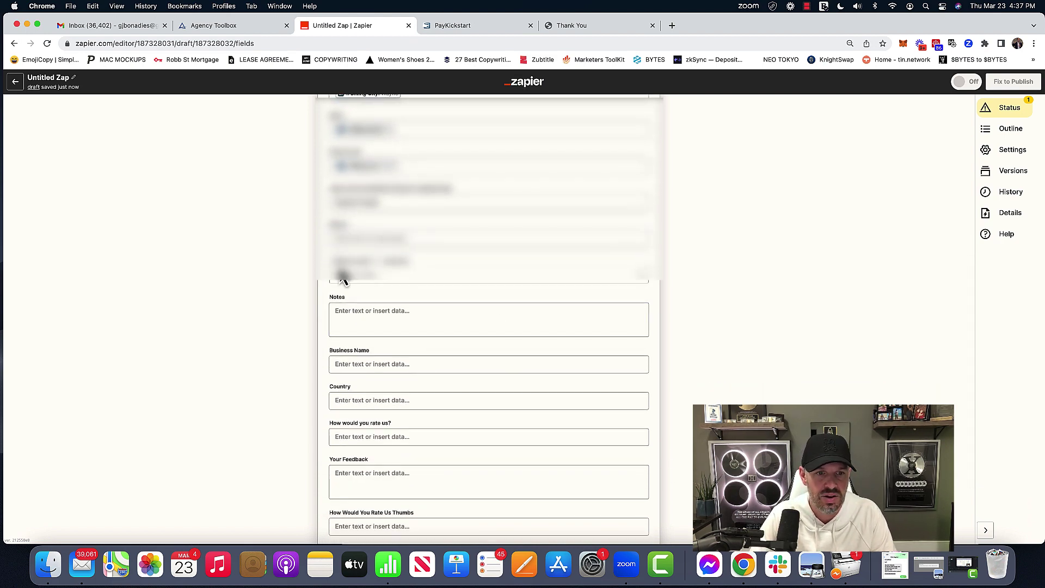
# Step: Set Mark as Lead to False and continue to the action test
pyautogui.click(368, 275)
pyautogui.click(369, 363)
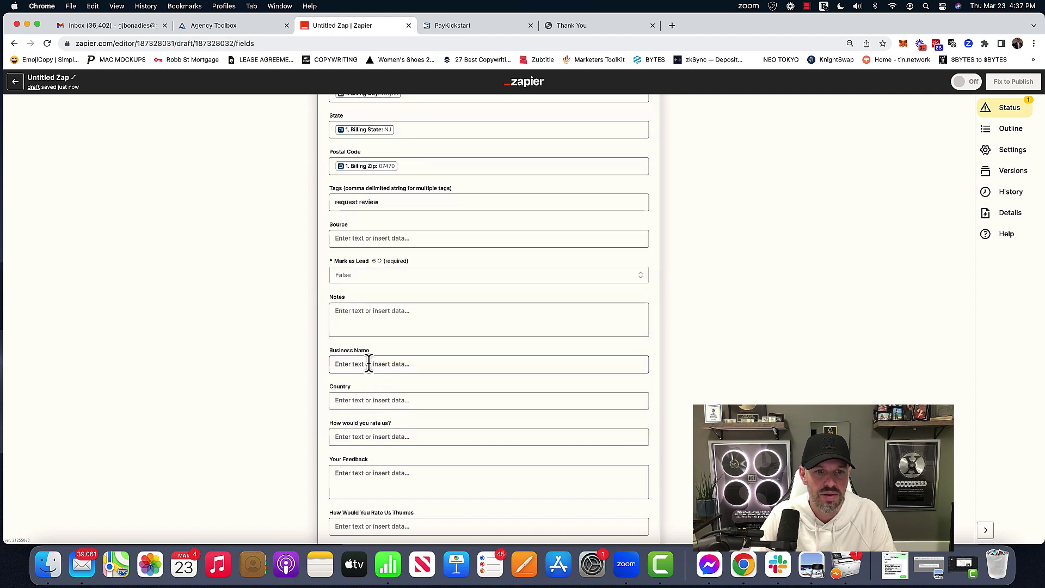
pyautogui.scroll(-4, 487, 267)
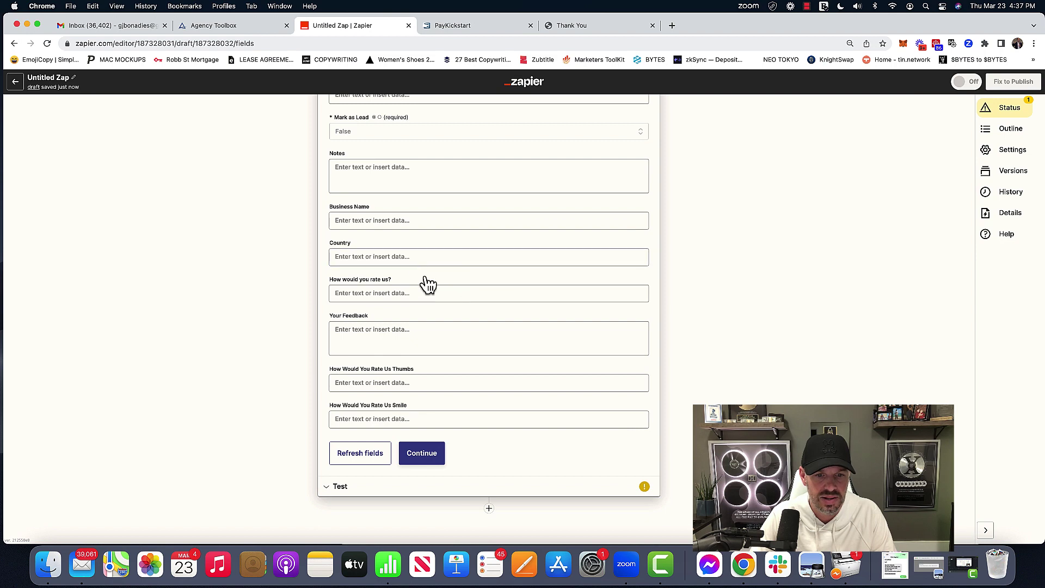
pyautogui.click(422, 455)
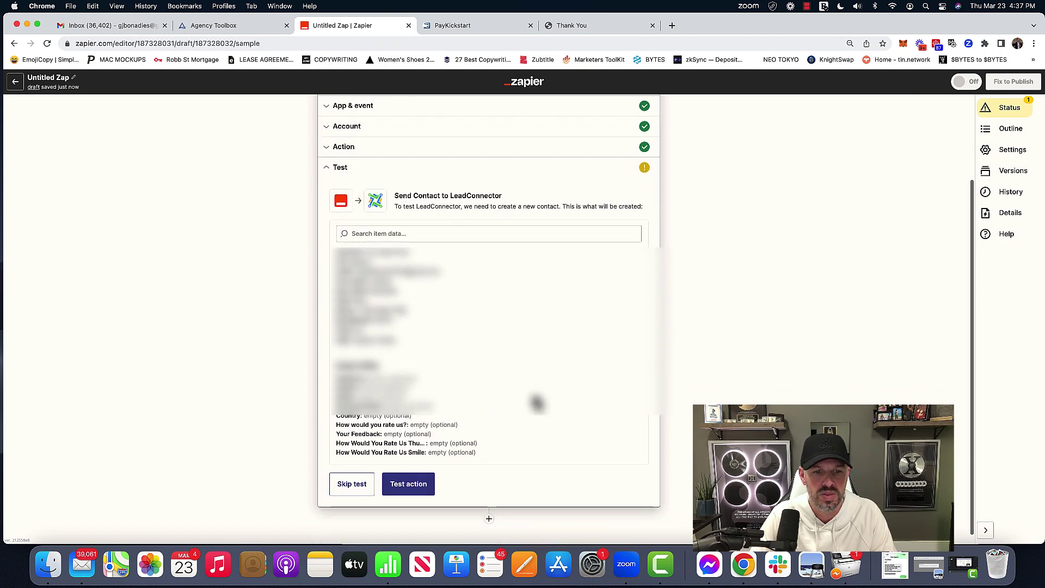
# Step: Test the LeadConnector action and confirm the contact was sent successfully
pyautogui.click(408, 485)
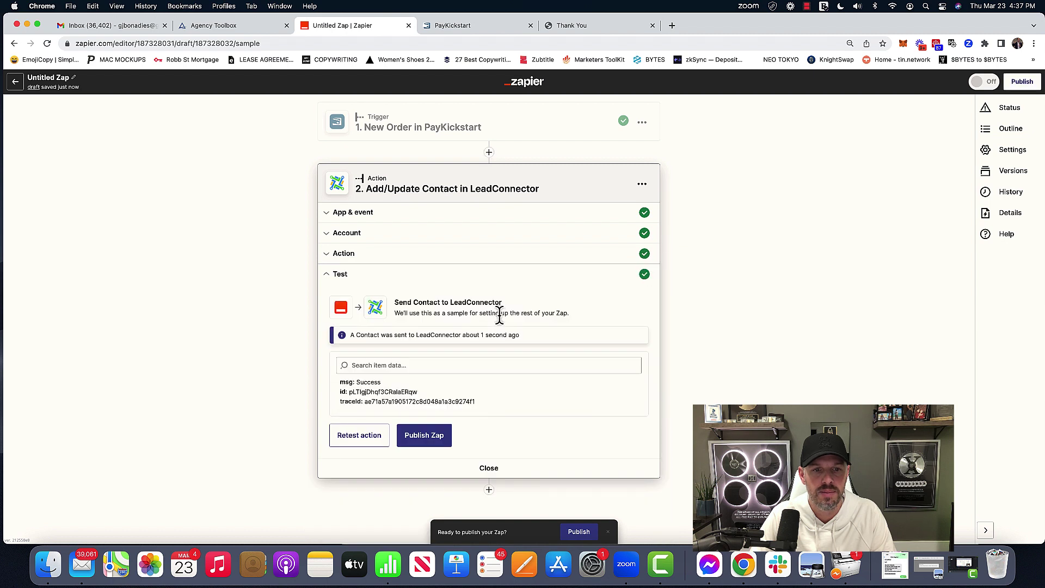
pyautogui.moveTo(392, 334); pyautogui.dragTo(525, 340)
# Step: In the Agency Toolbox workflow, view and close the Wait 1 Hr contact statistics, then leave
pyautogui.click(239, 25)
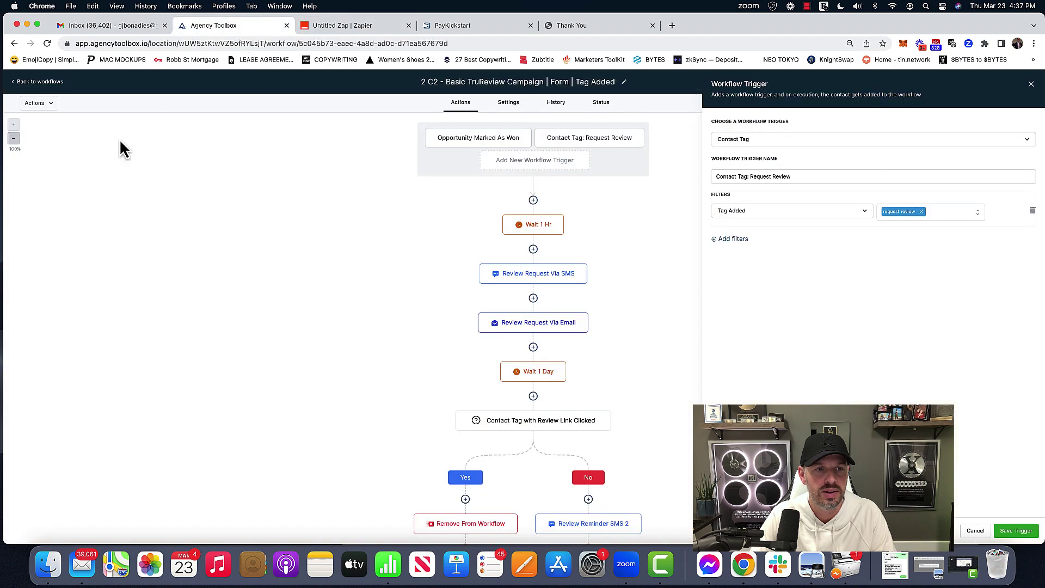
pyautogui.click(504, 232)
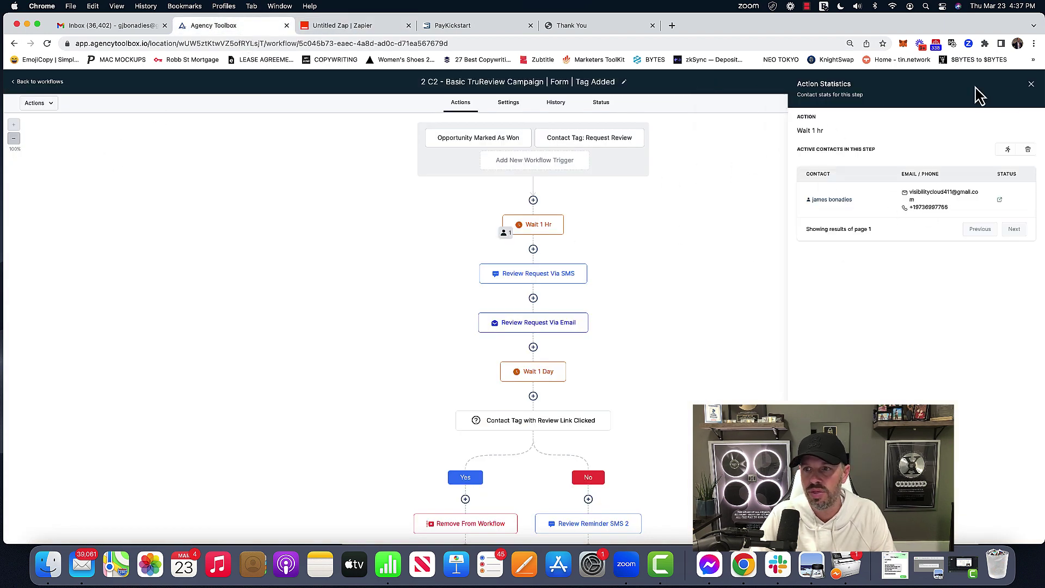
pyautogui.click(1031, 84)
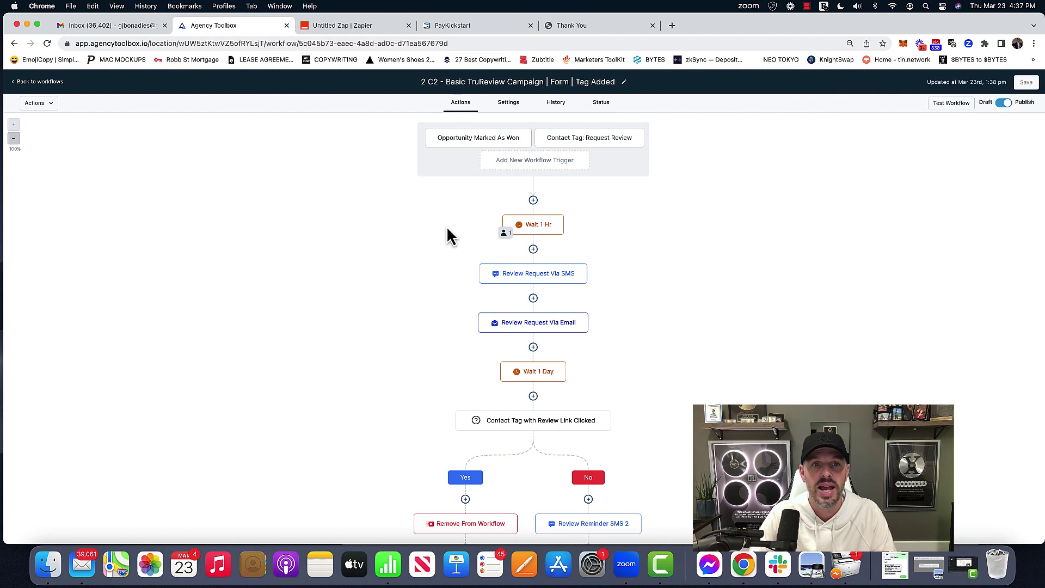
pyautogui.click(450, 27)
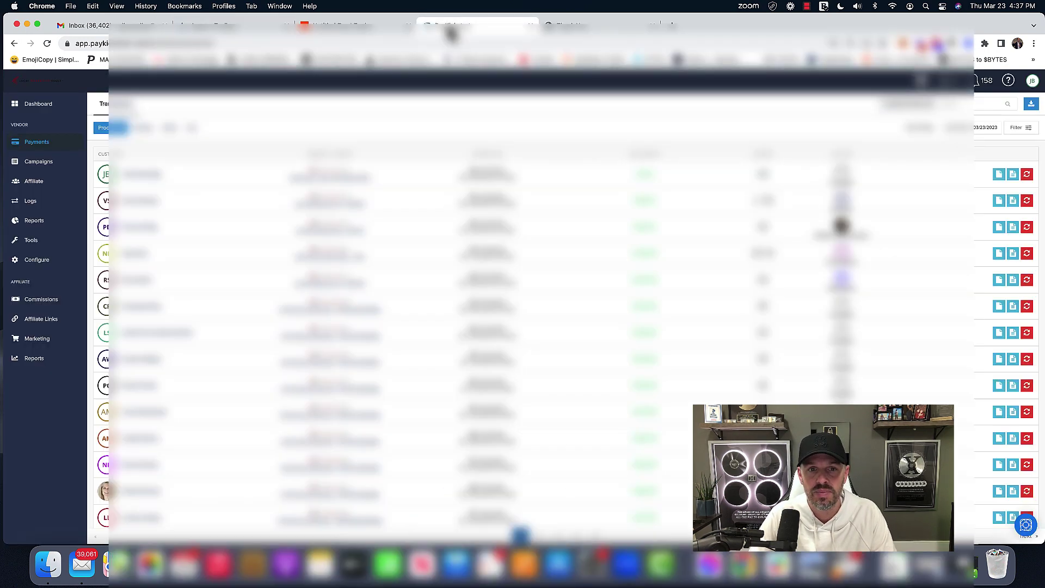
# Step: Go from the Untitled Zap back to the Agency Toolbox workflow, then to the workflows list
pyautogui.click(390, 27)
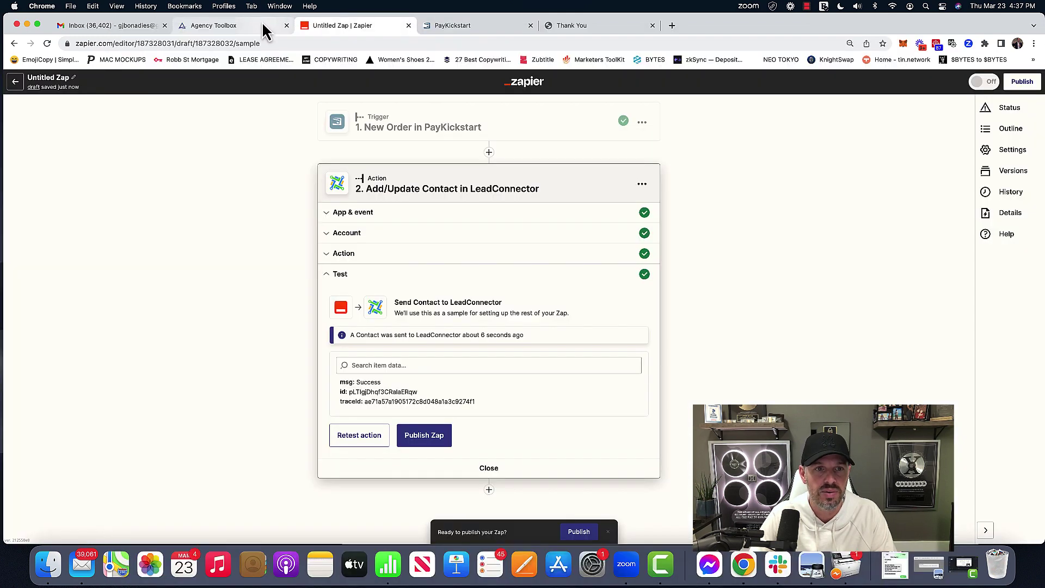
pyautogui.click(263, 27)
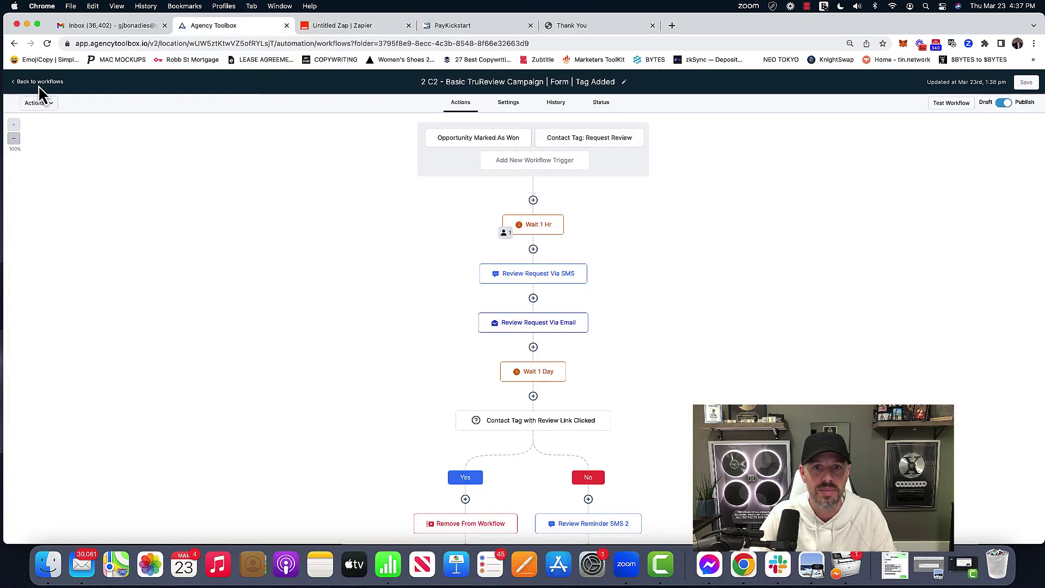
pyautogui.click(39, 82)
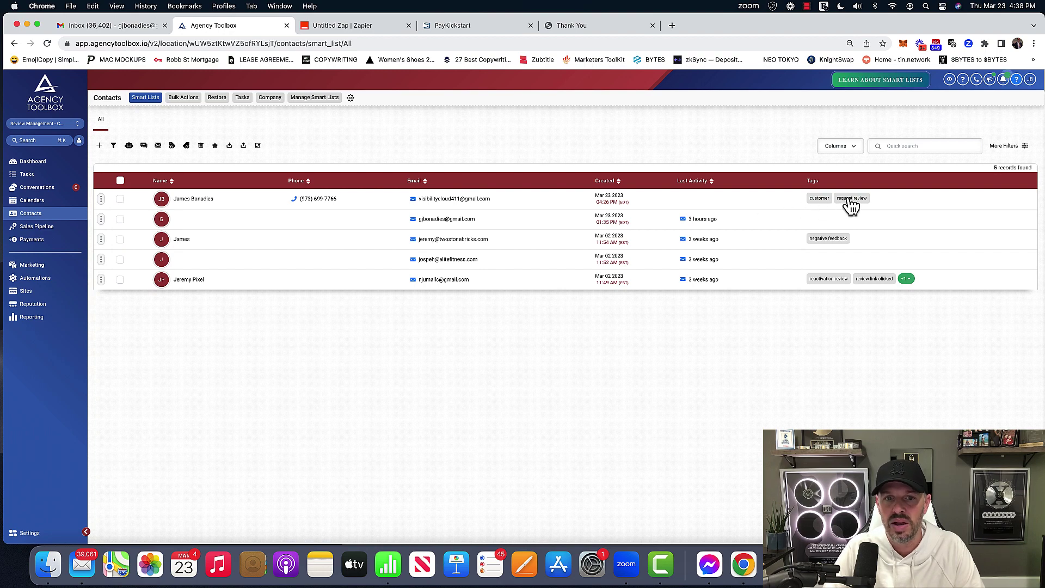
pyautogui.moveTo(431, 205)
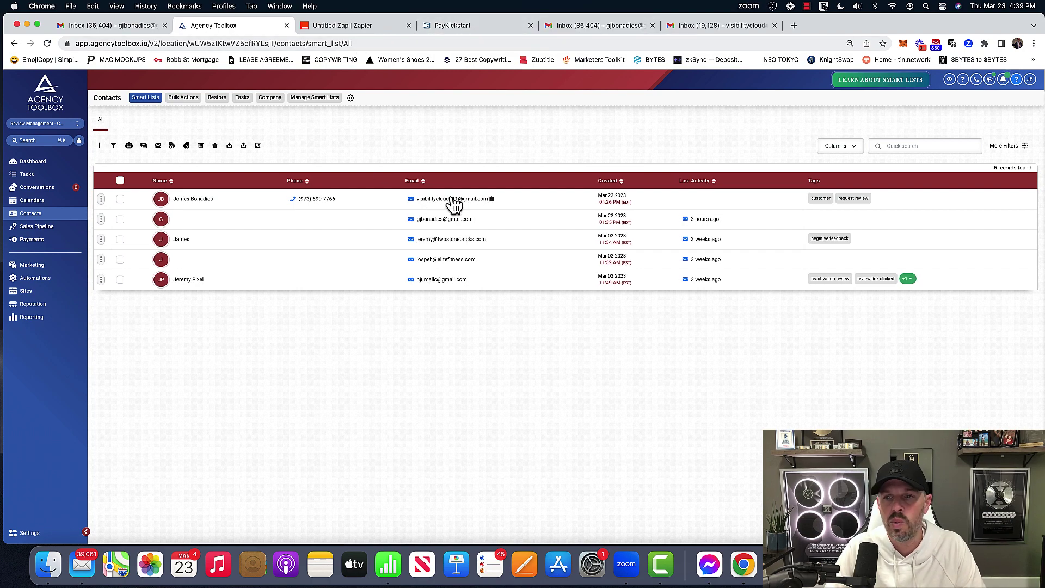
# Step: Open Review Management > Basic TruReview Campaign and review the Wait 1 Hr step settings
pyautogui.click(36, 278)
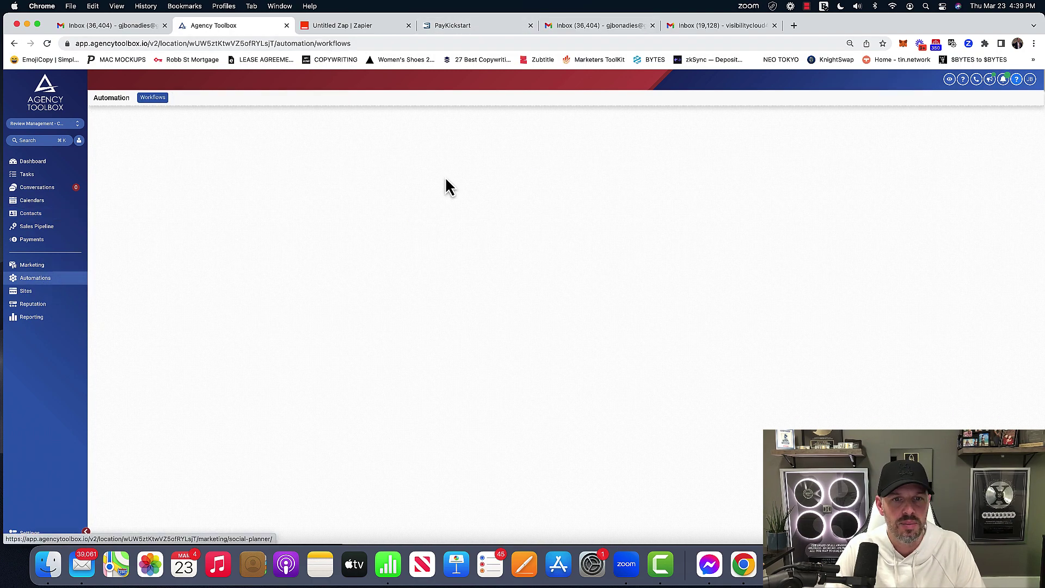
pyautogui.click(439, 185)
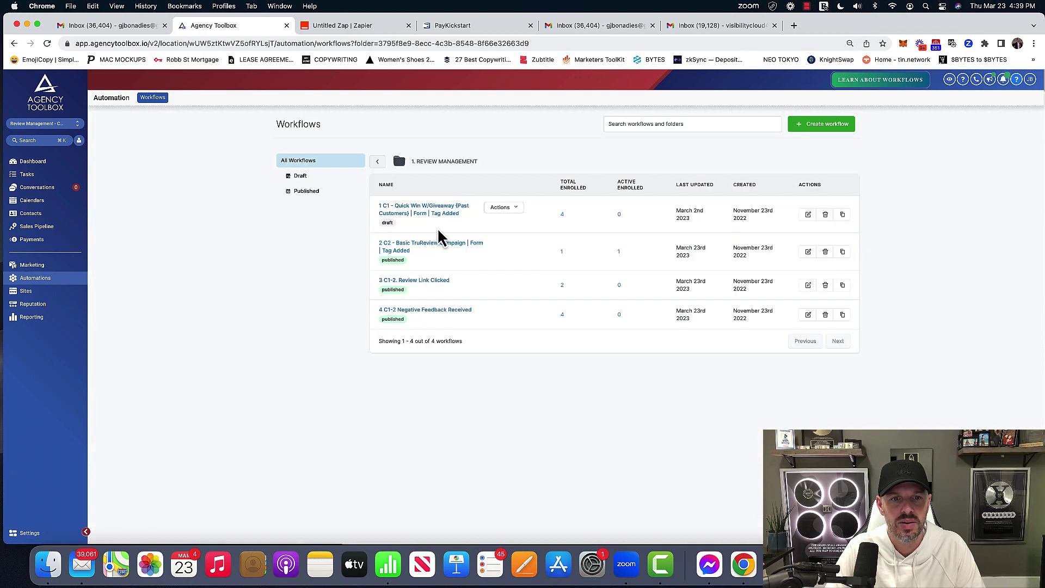
pyautogui.click(438, 248)
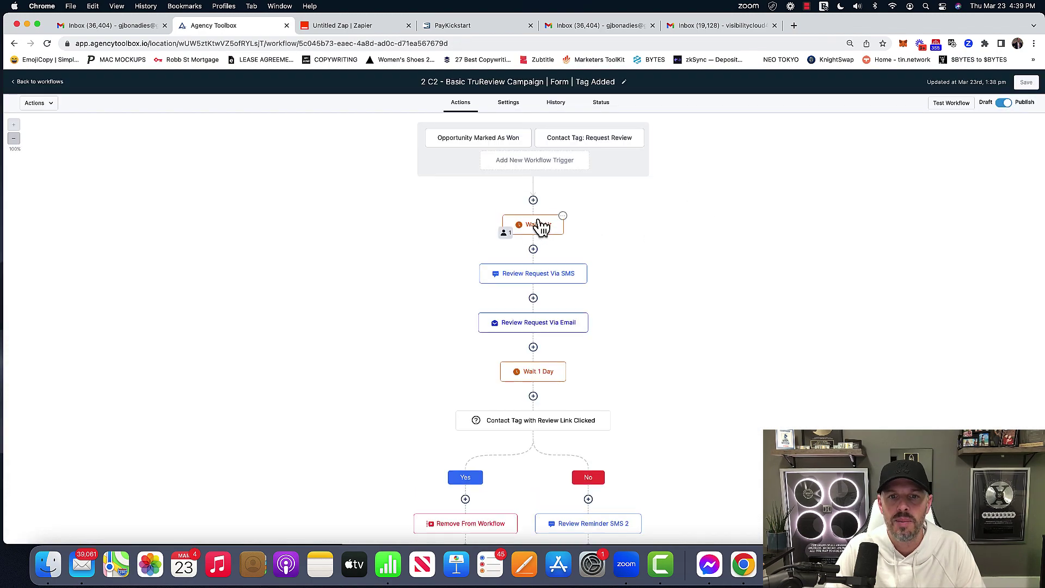
pyautogui.click(538, 225)
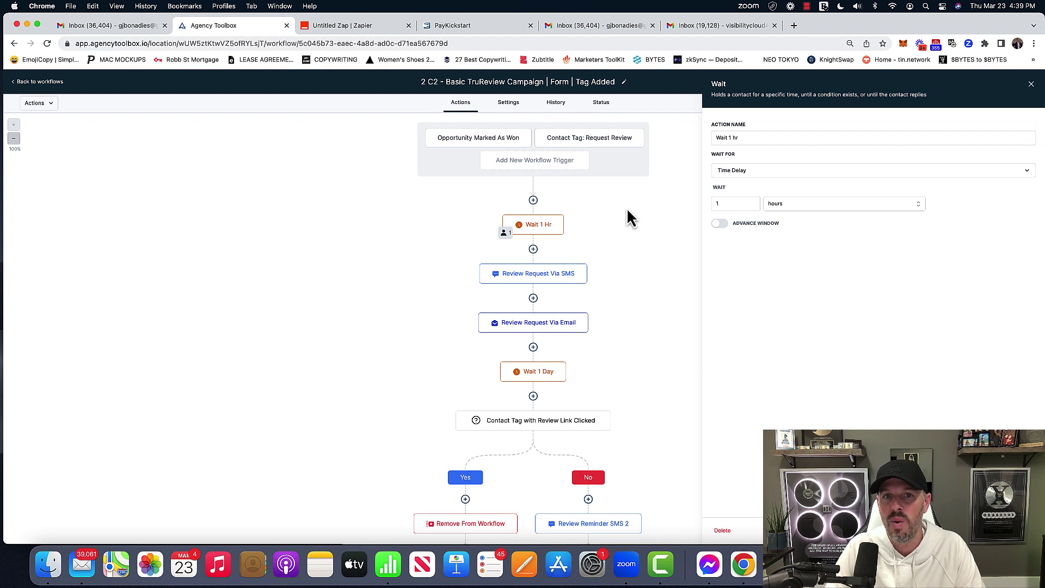
pyautogui.click(1032, 85)
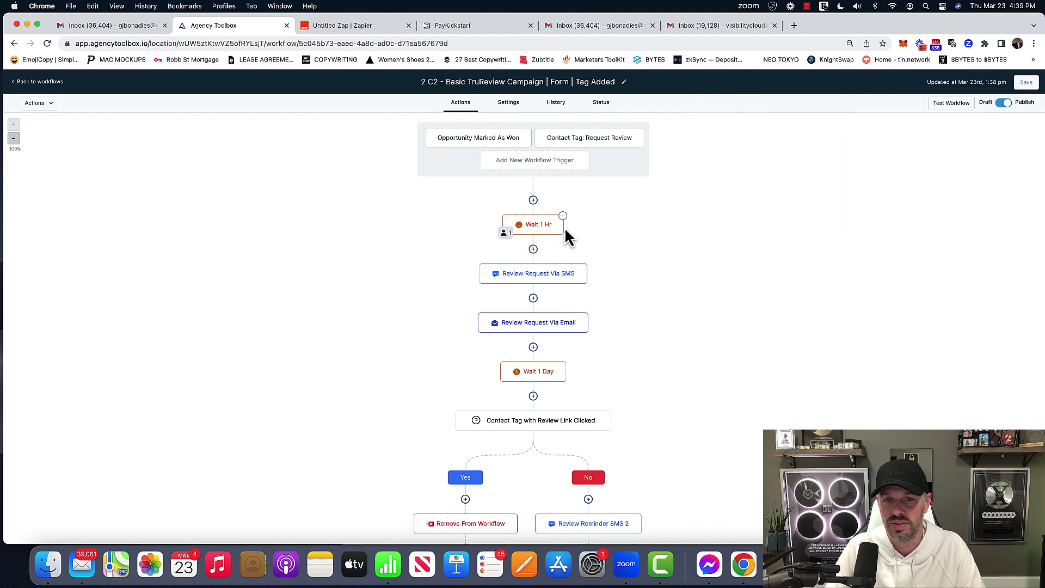
# Step: Move all contacts waiting at Wait 1 Hr on to the next step
pyautogui.click(506, 233)
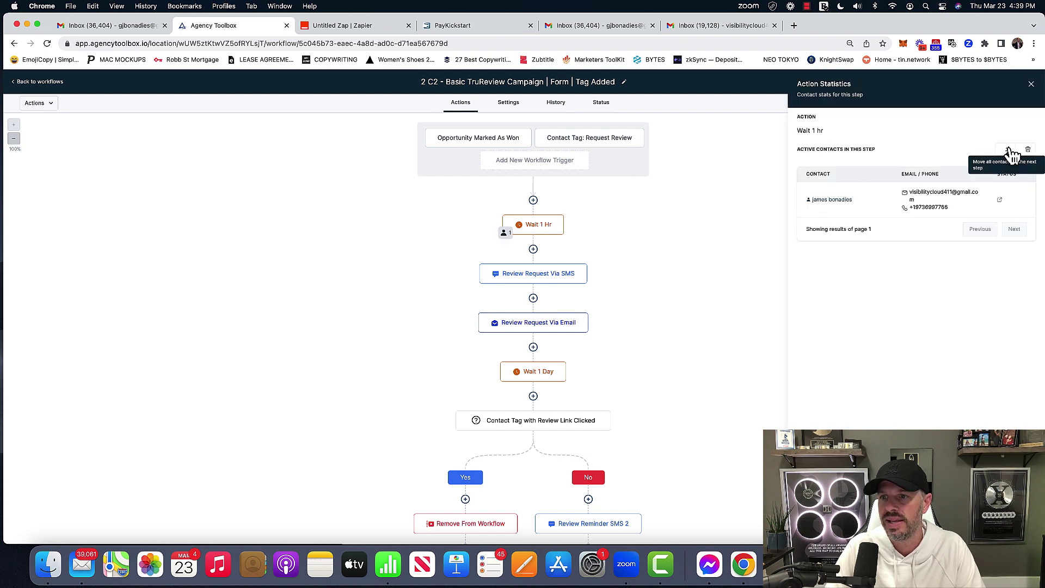
pyautogui.click(1008, 151)
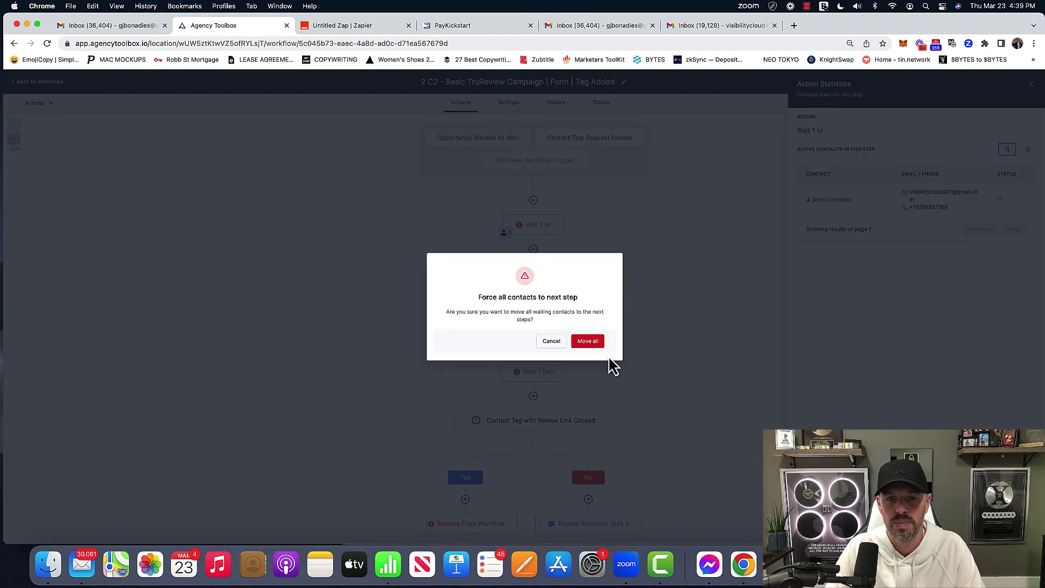
pyautogui.click(596, 346)
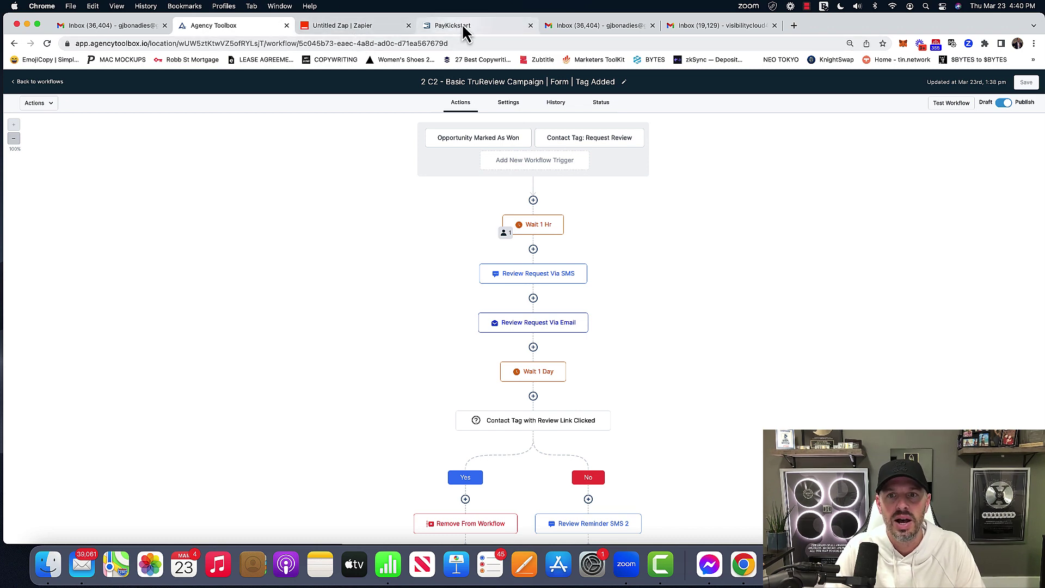
# Step: Open the 'Please leave a review!' email in the other inbox and follow its review link
pyautogui.click(695, 32)
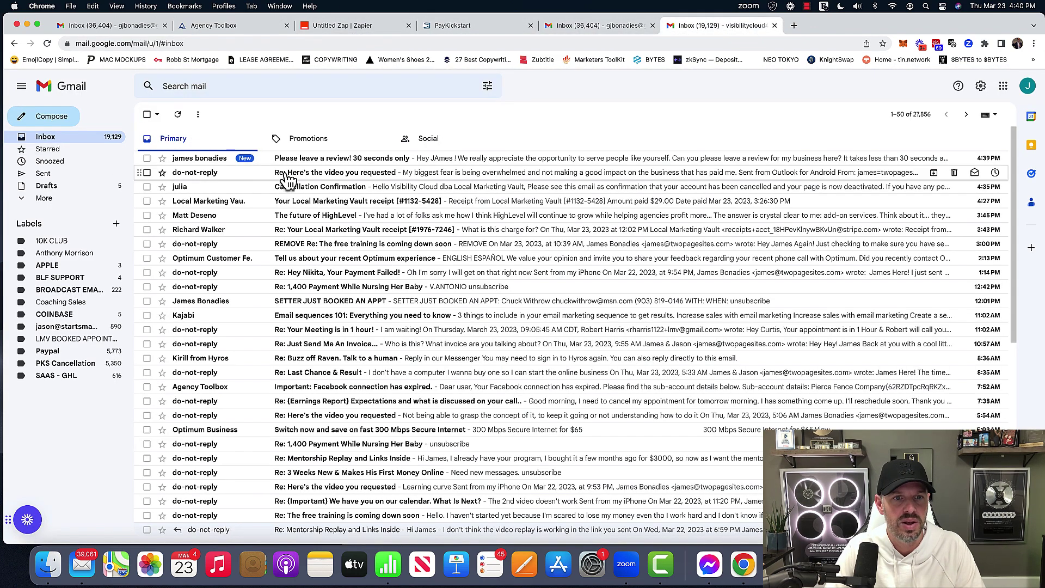
pyautogui.click(338, 162)
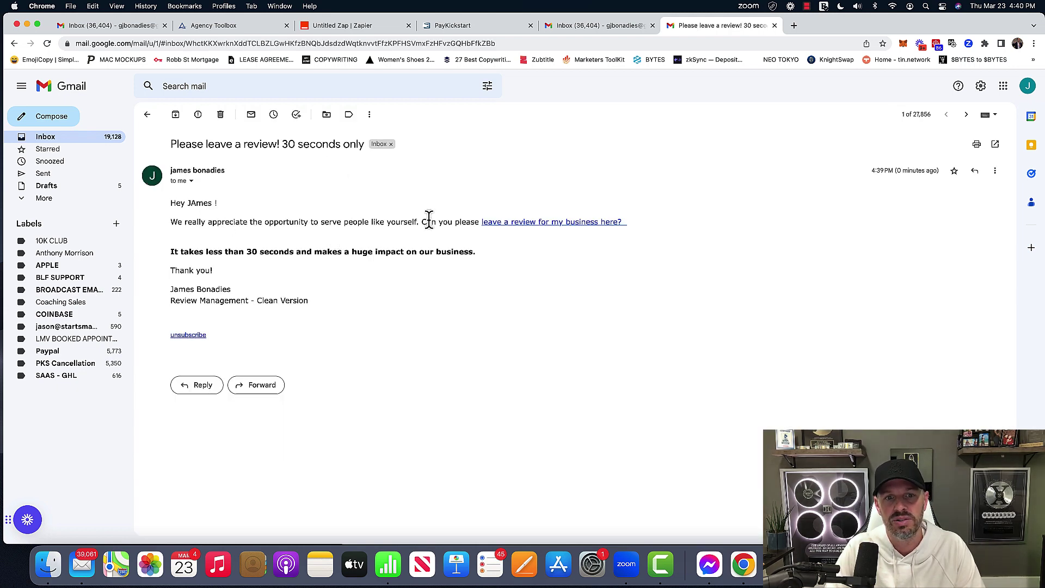
pyautogui.click(546, 224)
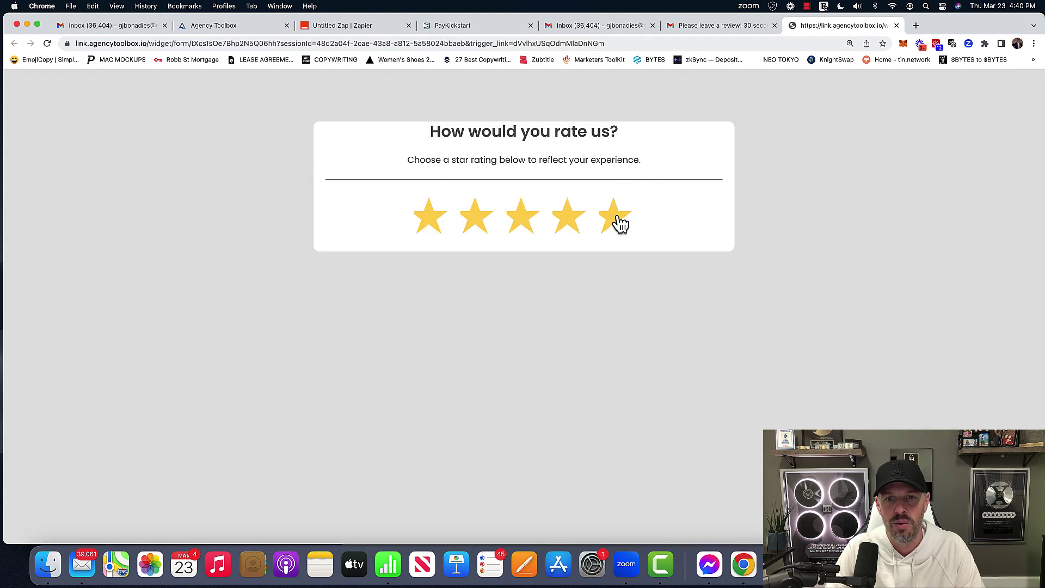
# Step: Pick a star rating and continue to Google, then discard the draft review
pyautogui.click(564, 226)
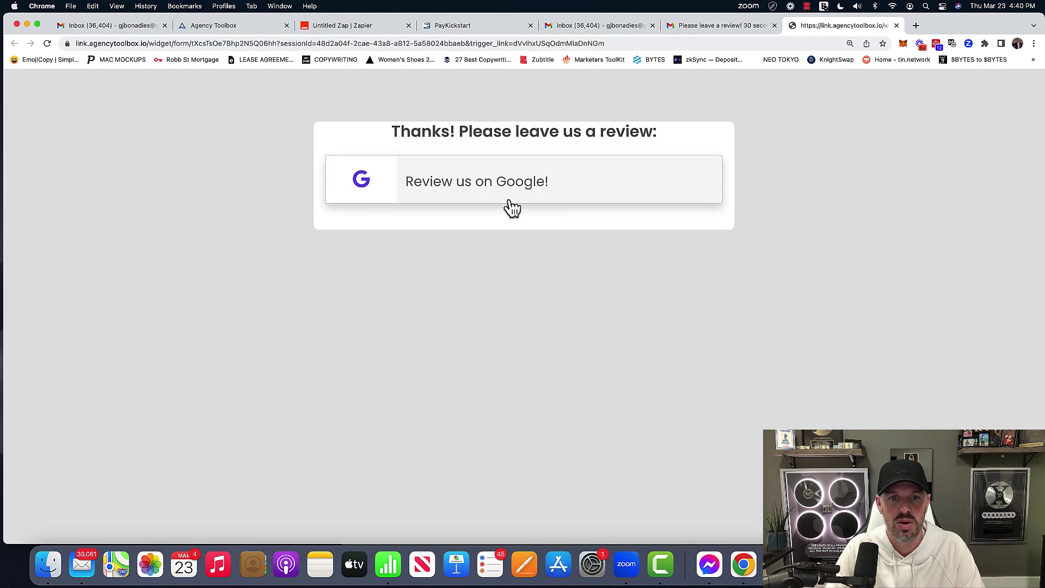
pyautogui.click(485, 183)
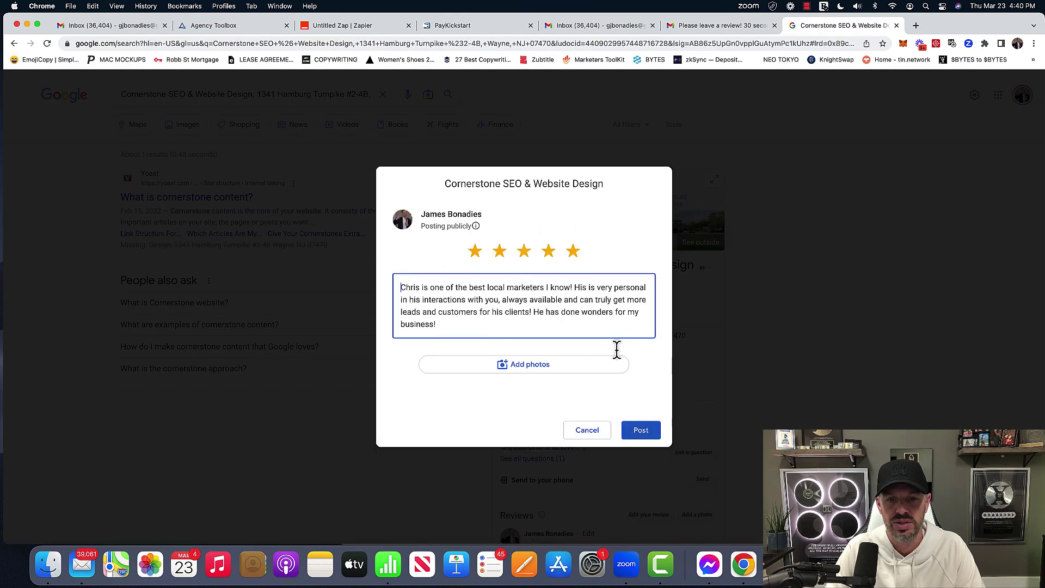
pyautogui.click(580, 435)
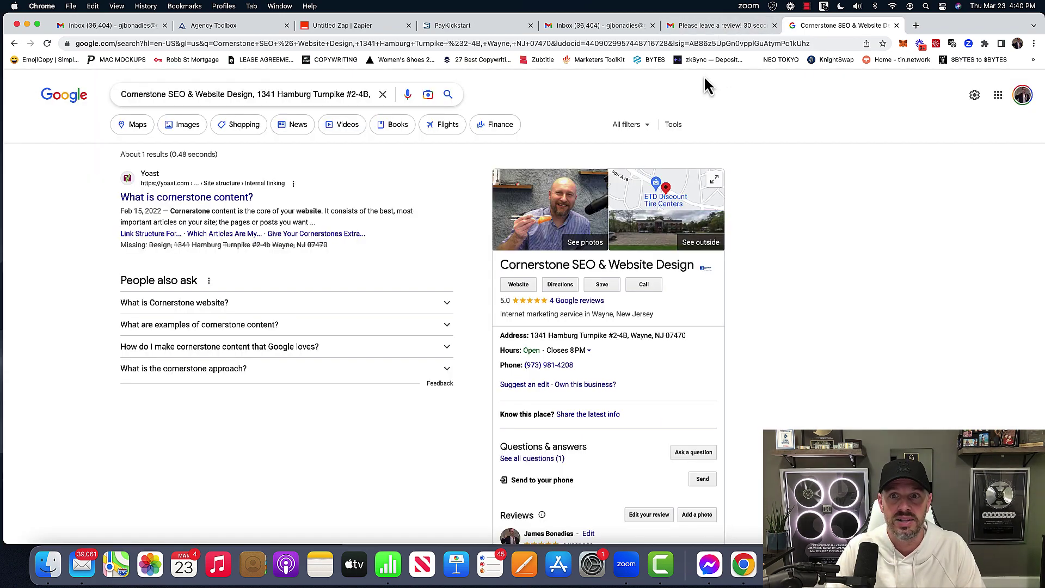
pyautogui.click(719, 25)
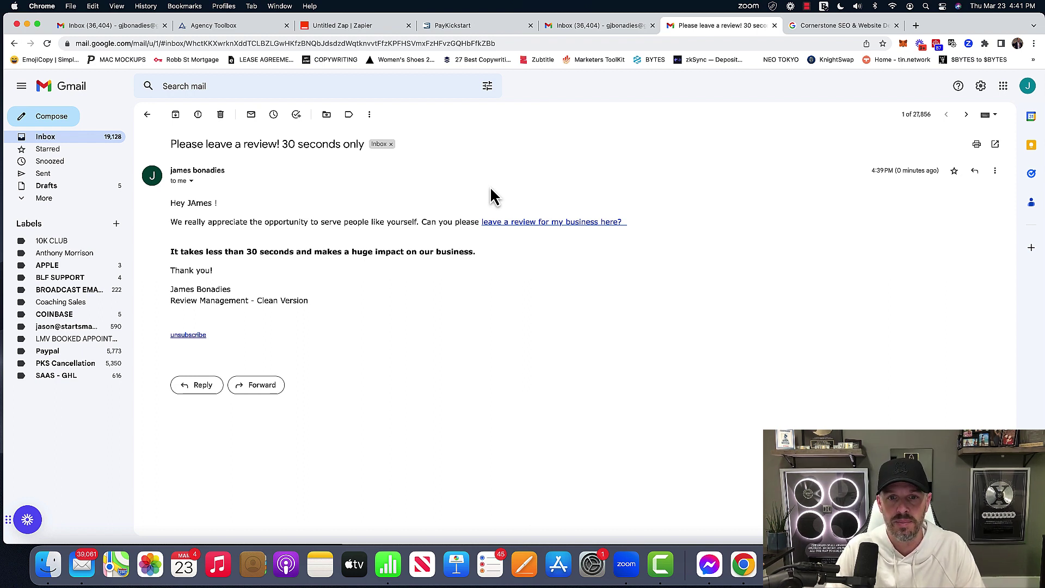
# Step: Follow the email's review link, give two stars, and autofill the feedback form's first name
pyautogui.click(532, 222)
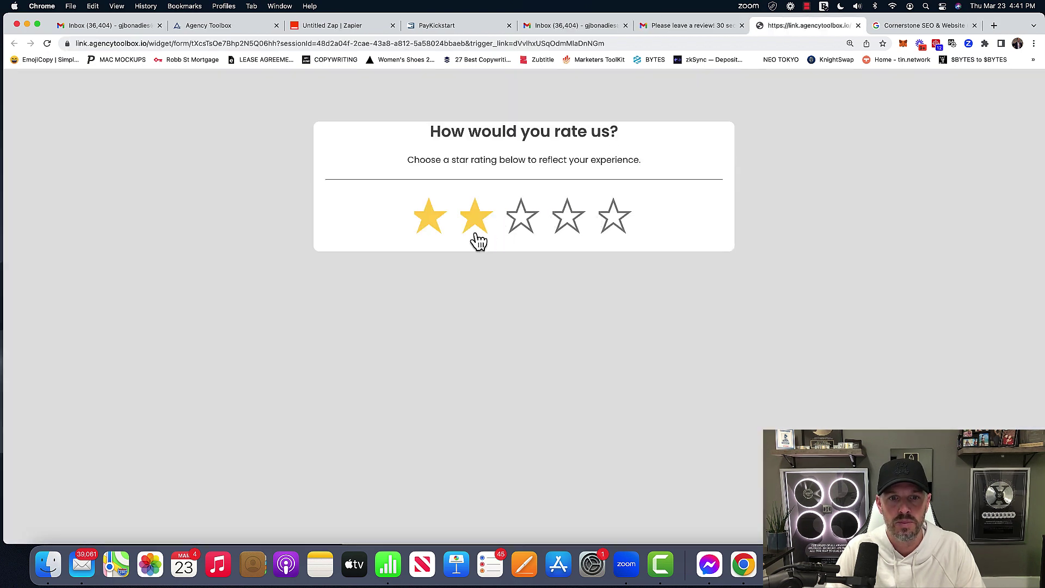
pyautogui.click(474, 227)
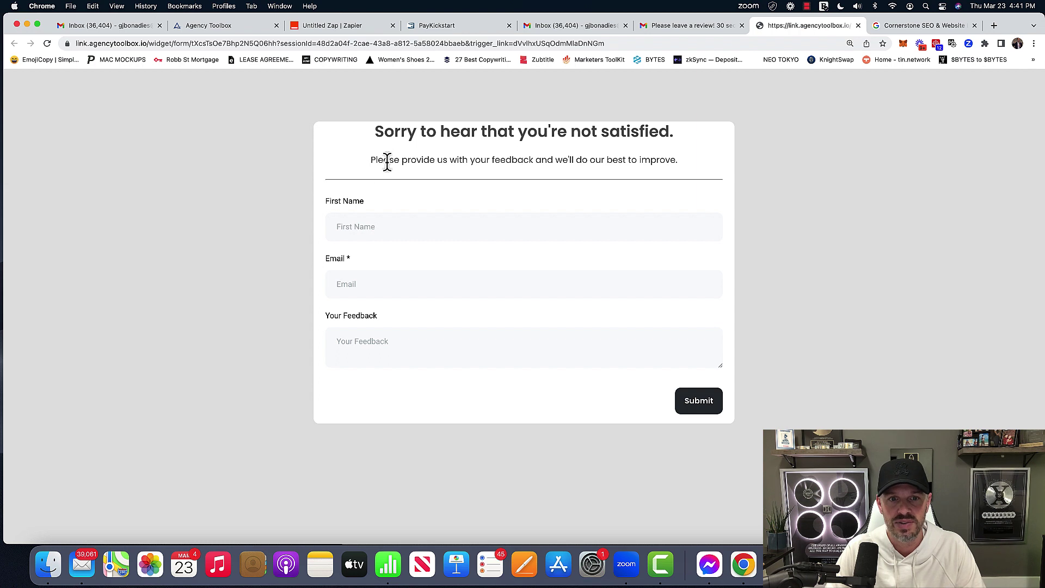
pyautogui.click(413, 228)
pyautogui.click(397, 259)
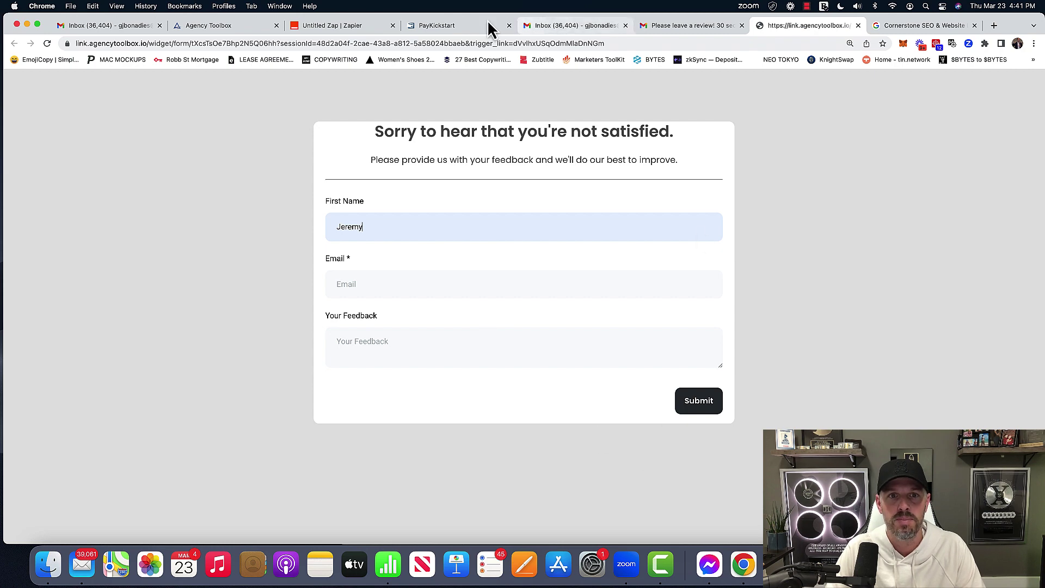
pyautogui.click(207, 28)
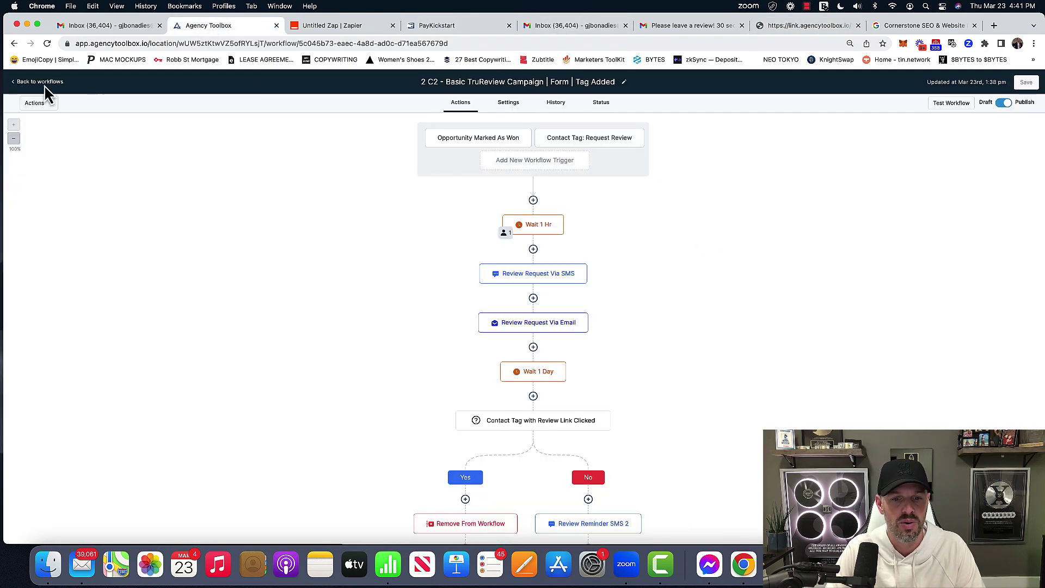
# Step: Scroll through the Basic TruReview Campaign steps, then go back to the workflows list
pyautogui.scroll(-2, 289, 297)
pyautogui.scroll(2, 289, 296)
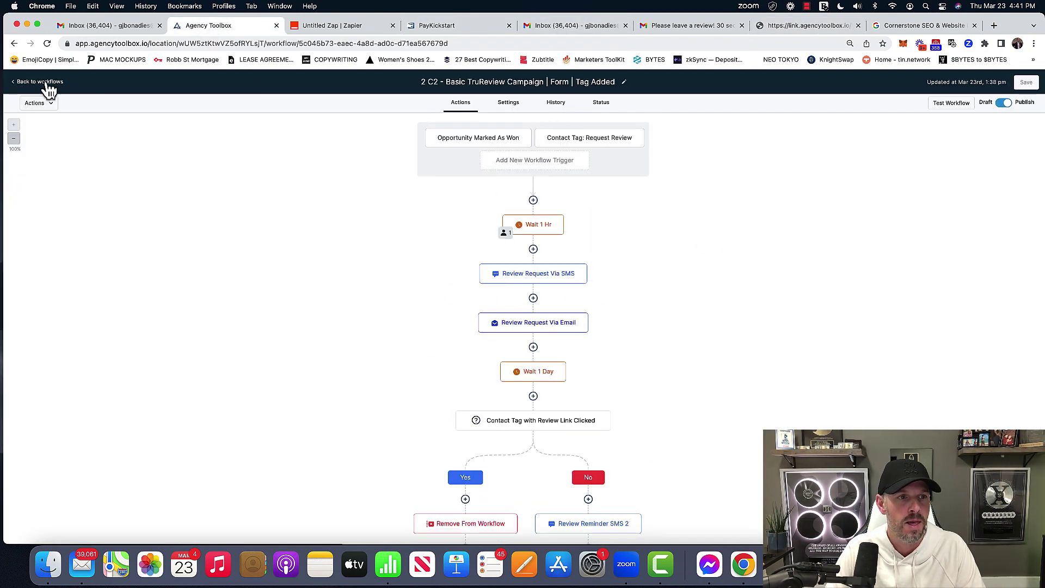
pyautogui.scroll(-5, 408, 239)
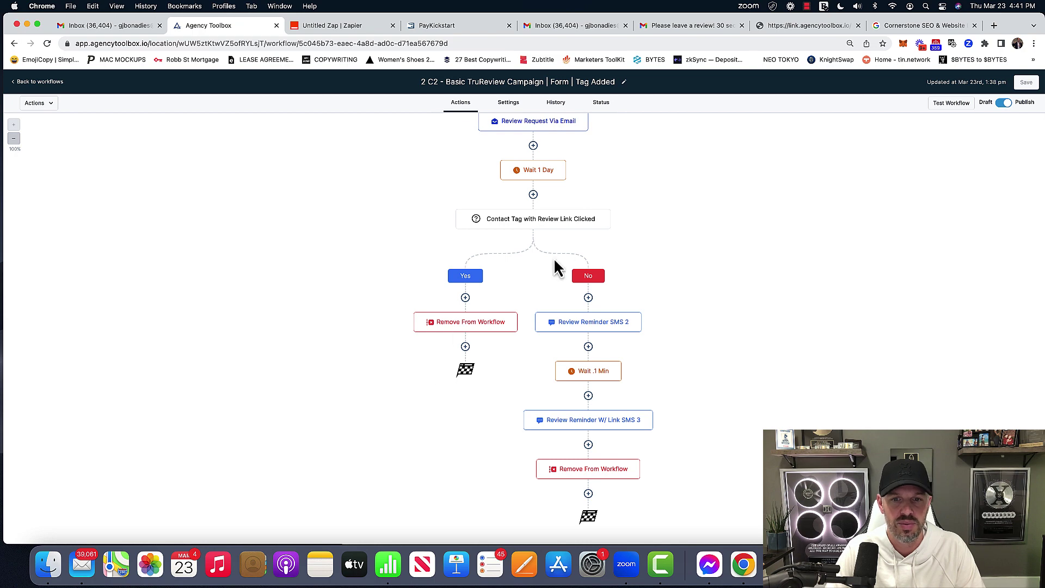
pyautogui.click(55, 82)
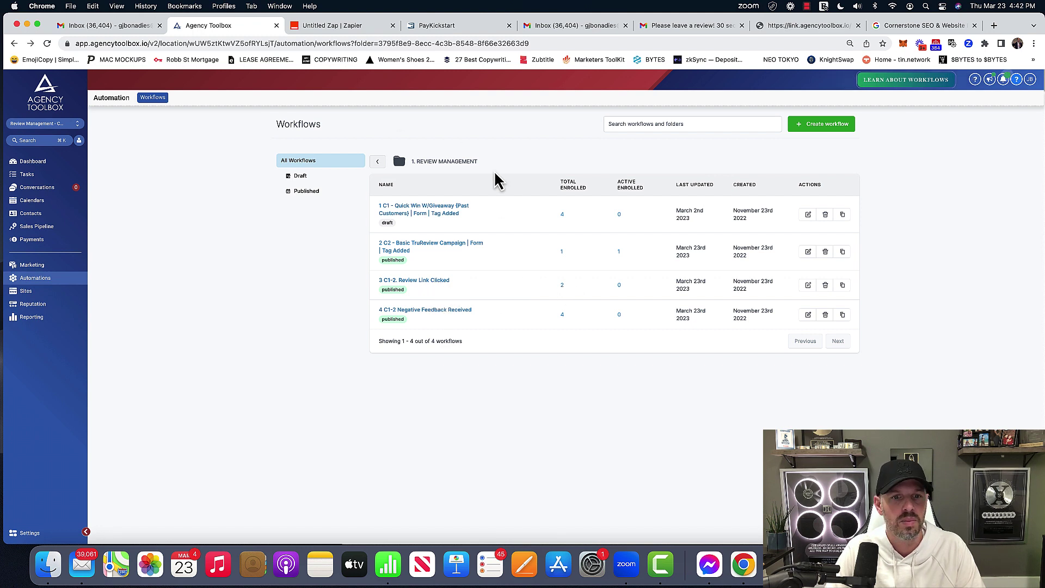
# Step: Open 3 C1-2 Review Link Clicked and add a Trigger Link Clicked trigger
pyautogui.click(420, 282)
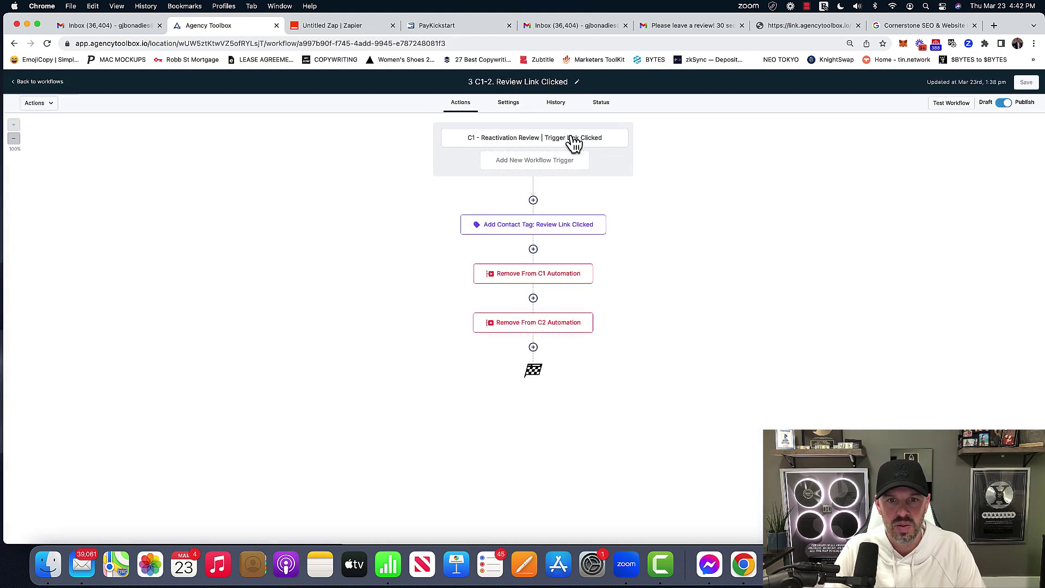
pyautogui.click(568, 142)
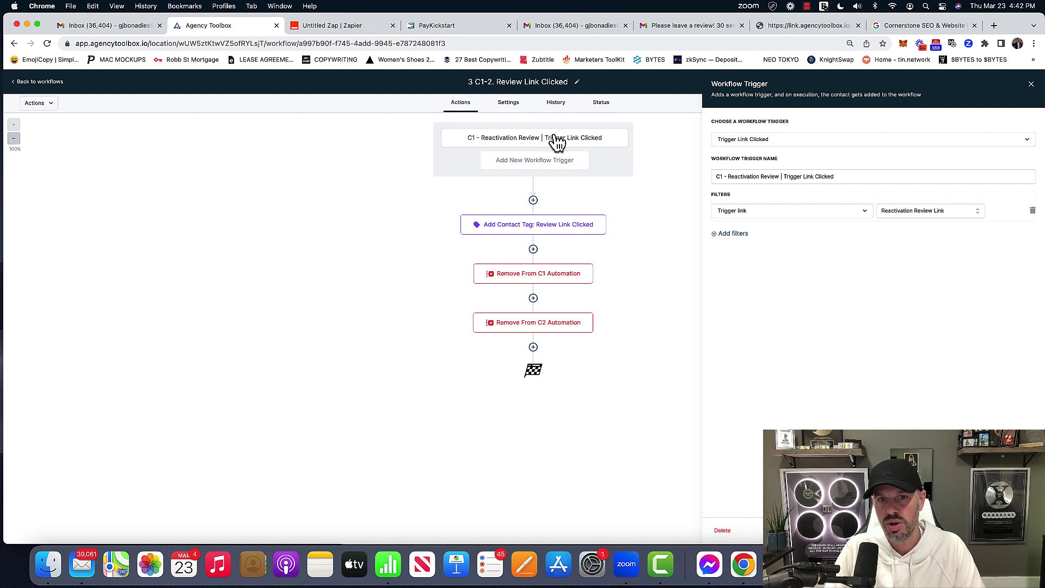
pyautogui.click(550, 162)
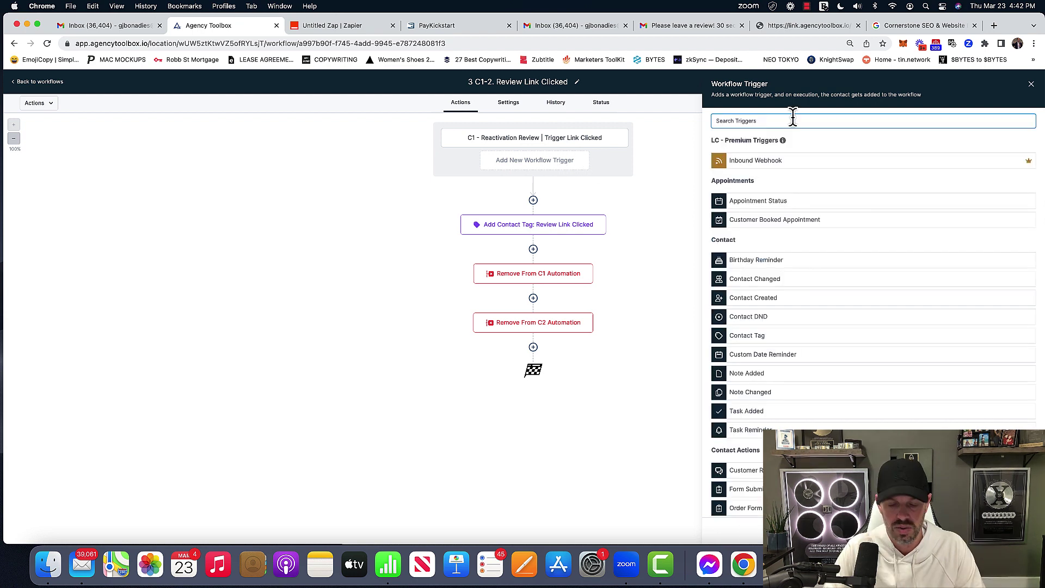
pyautogui.write('trigg')
pyautogui.click(773, 161)
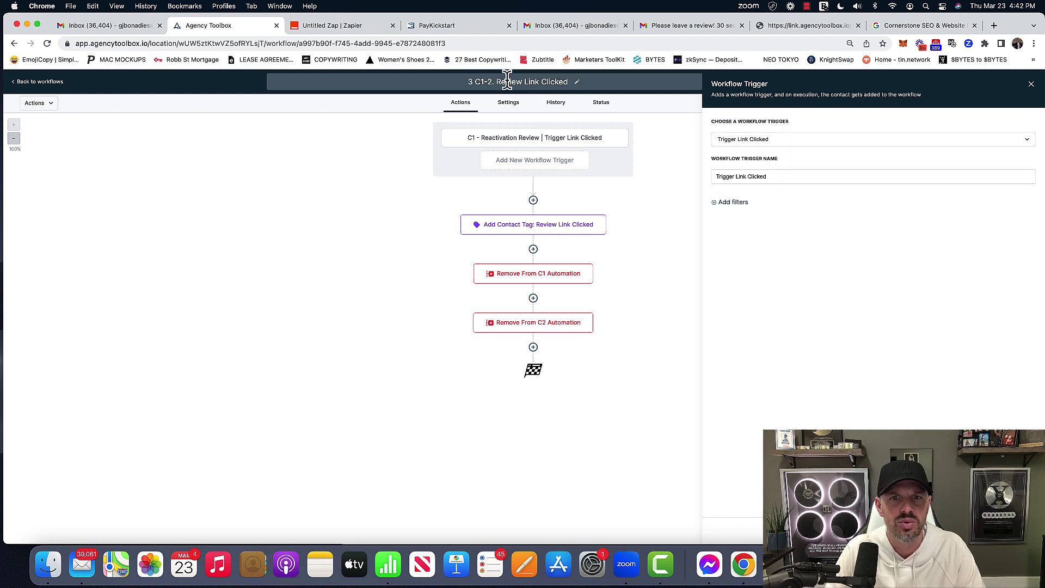
# Step: Filter the trigger on Trigger Link equals Review Request Link, then save the workflow
pyautogui.click(737, 203)
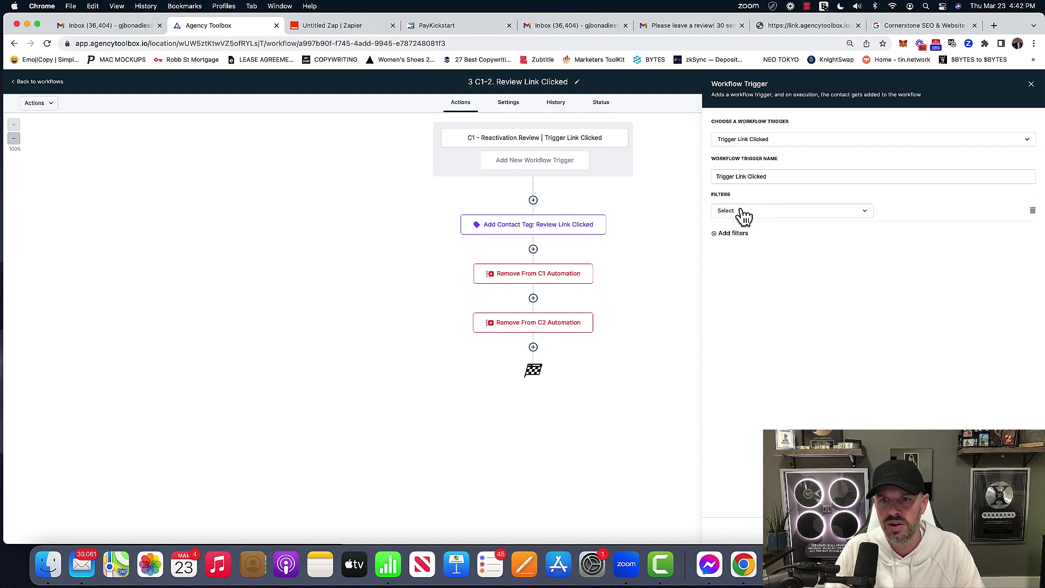
pyautogui.click(740, 213)
pyautogui.click(761, 264)
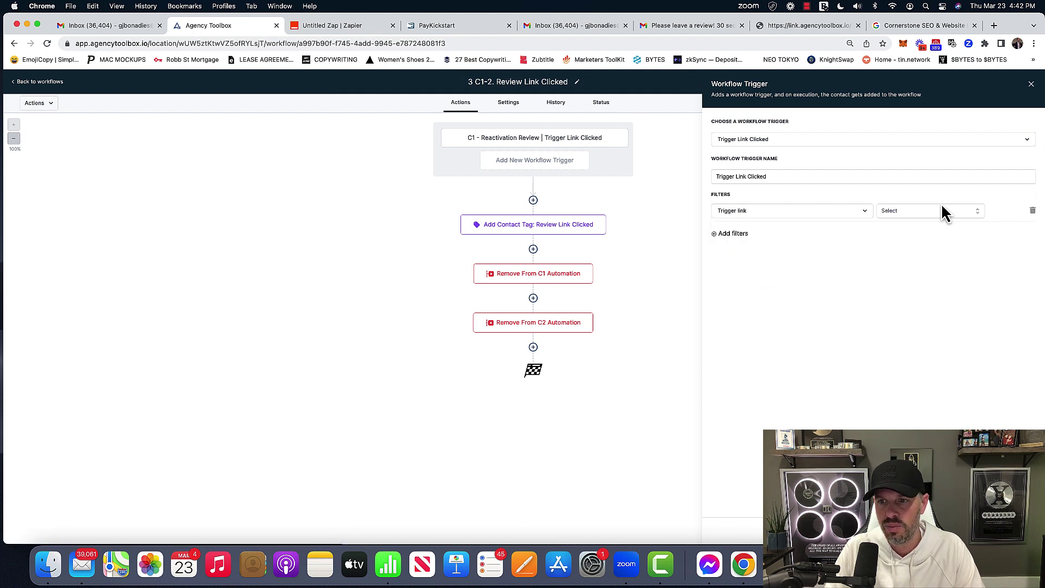
pyautogui.click(943, 212)
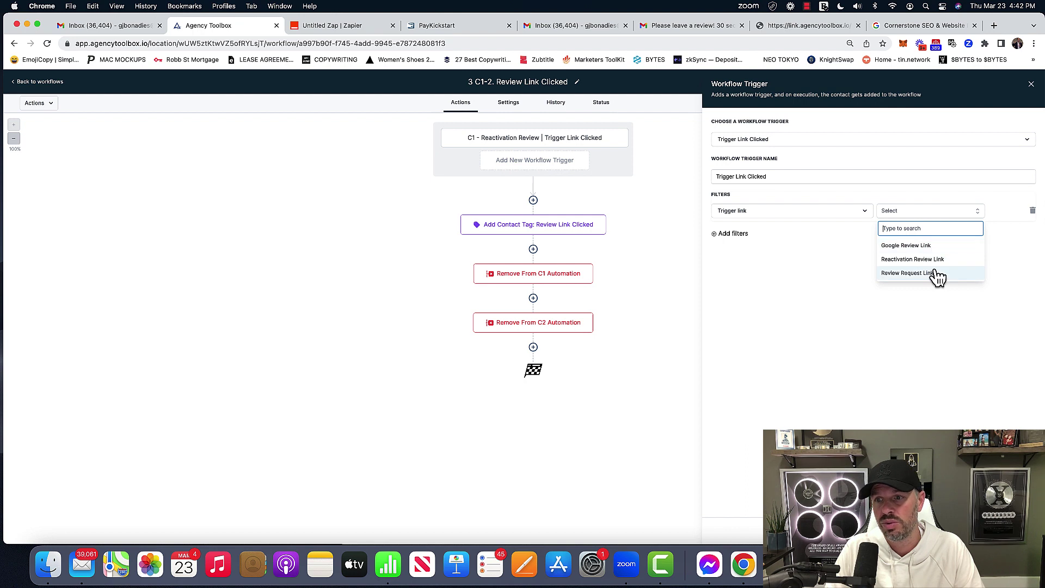
pyautogui.click(908, 273)
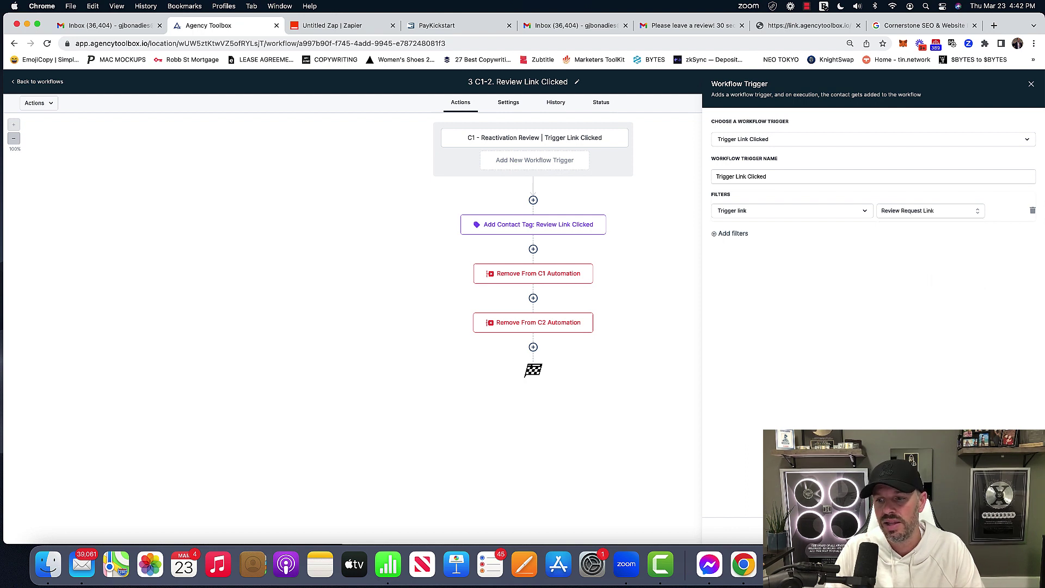
pyautogui.click(1009, 529)
pyautogui.click(1025, 83)
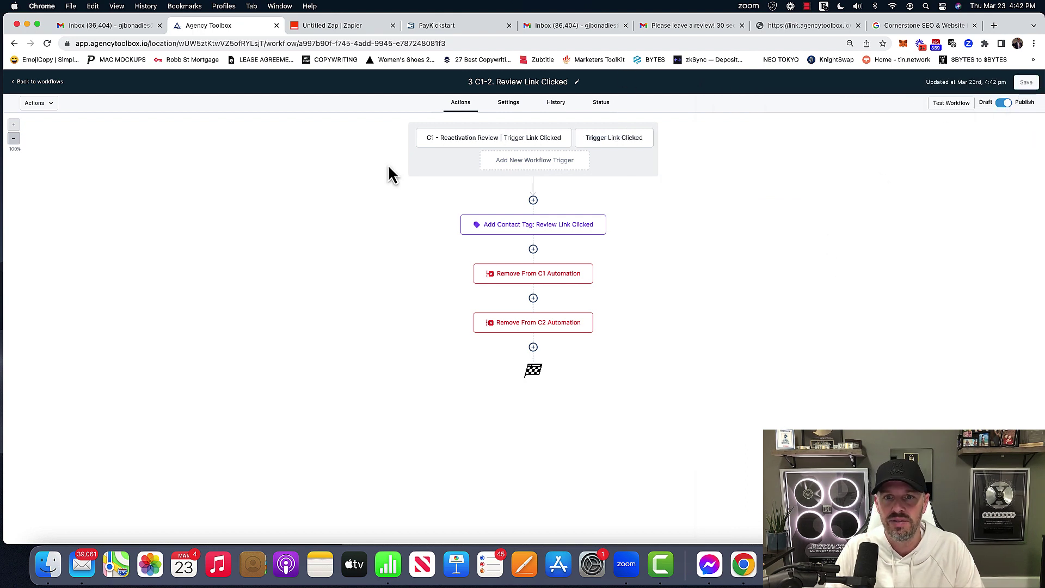
# Step: Prefix the new trigger's name with 'C2 -'
pyautogui.click(633, 142)
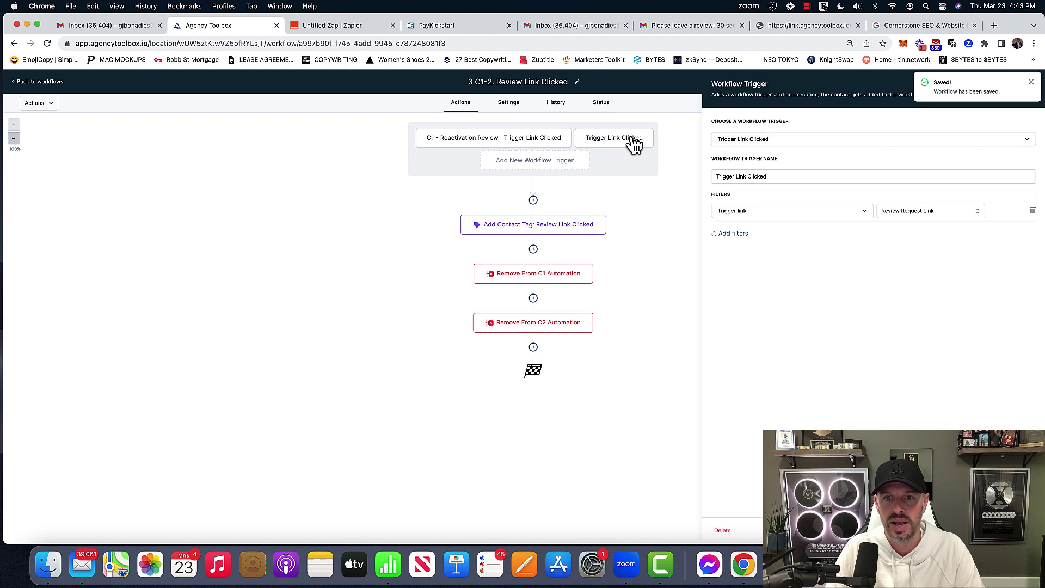
pyautogui.click(720, 142)
pyautogui.click(720, 141)
pyautogui.click(718, 178)
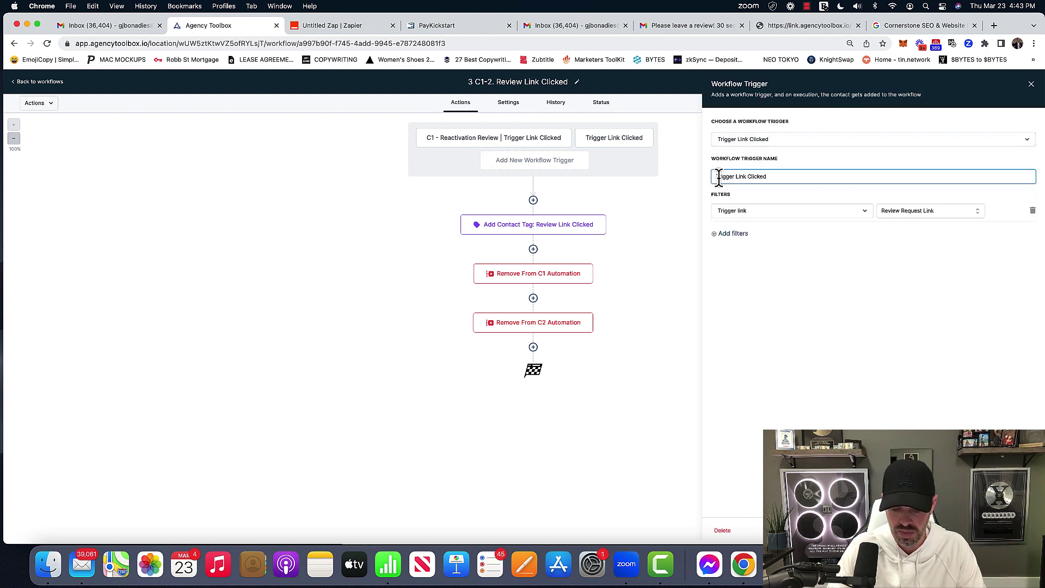
pyautogui.write('C2')
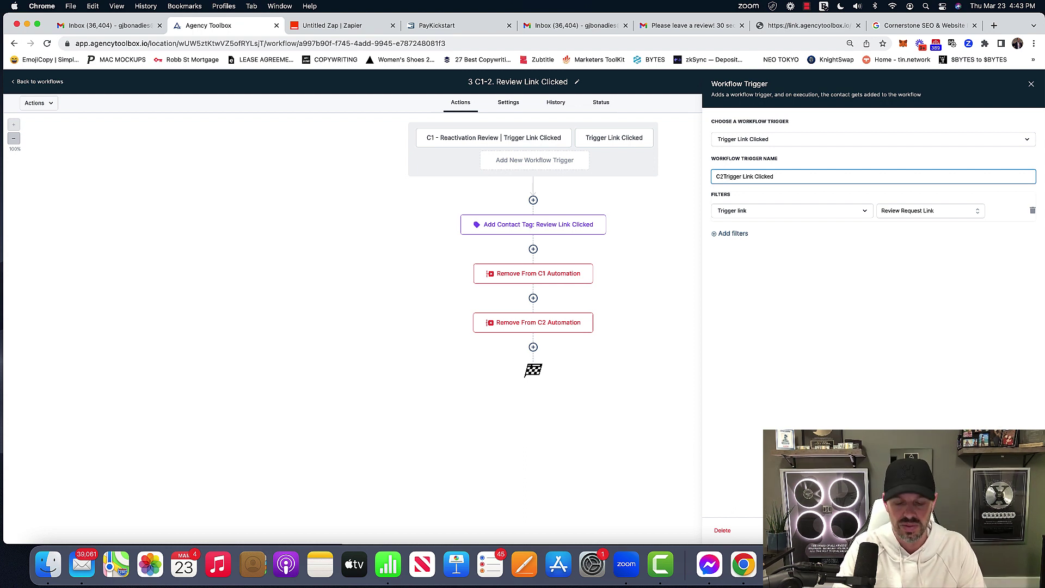
pyautogui.write(' -')
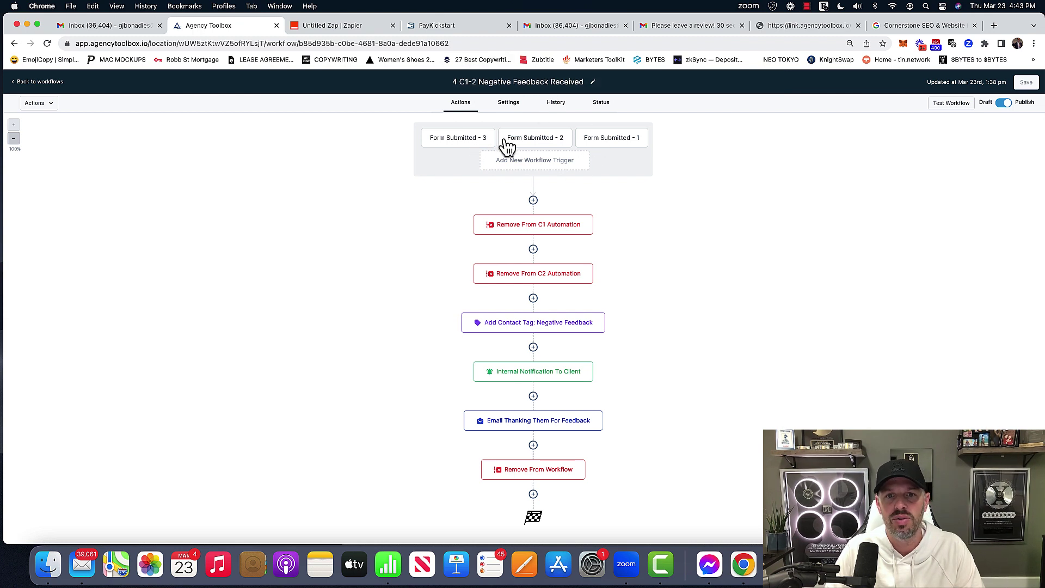
# Step: Inspect the Remove From C1 Automation step, then go from workflows to Contacts
pyautogui.click(589, 228)
pyautogui.click(53, 82)
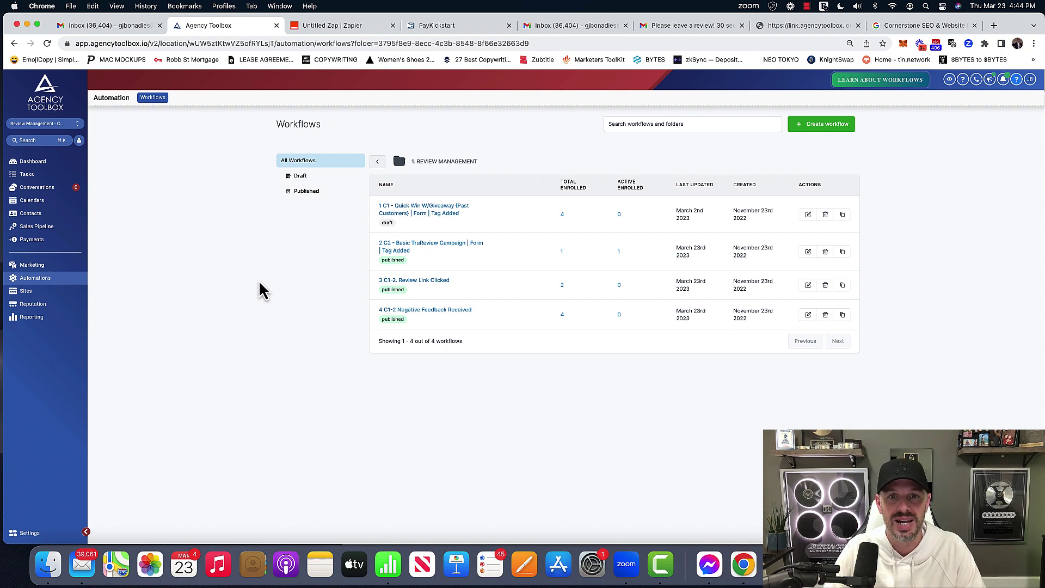
pyautogui.click(28, 214)
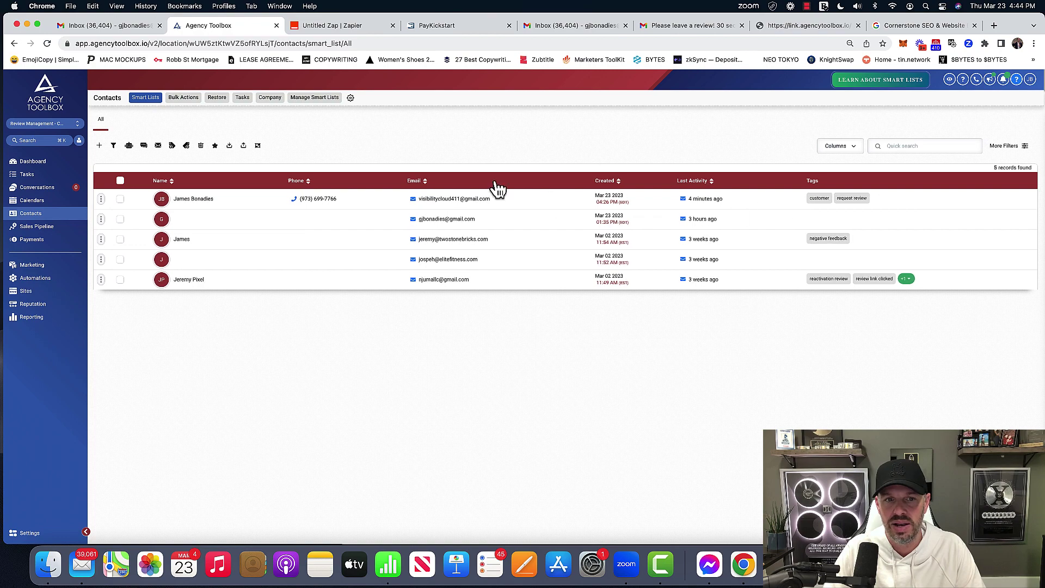
# Step: Open Automations from the sidebar to load the Workflows page
pyautogui.click(36, 279)
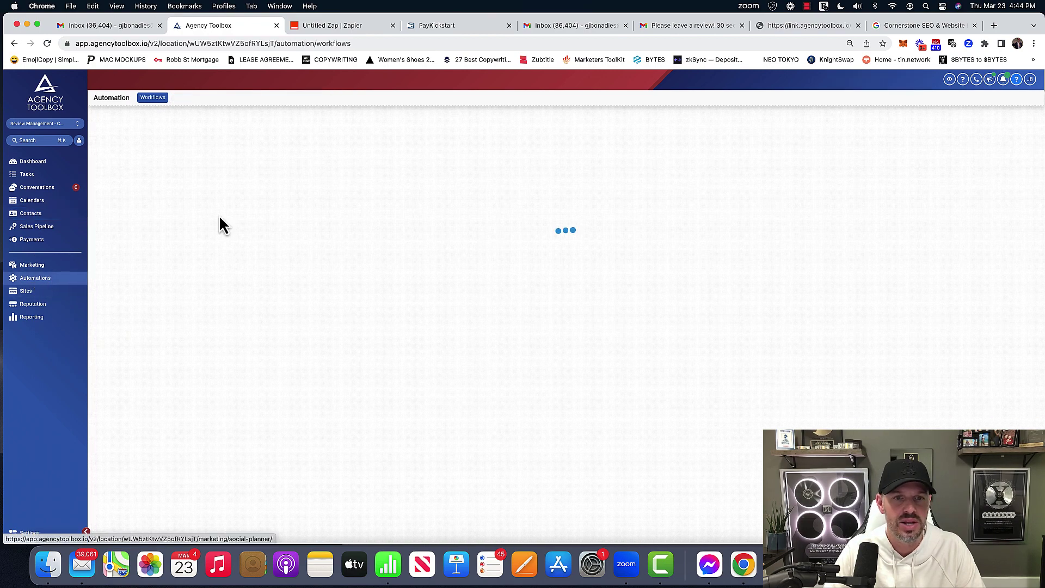